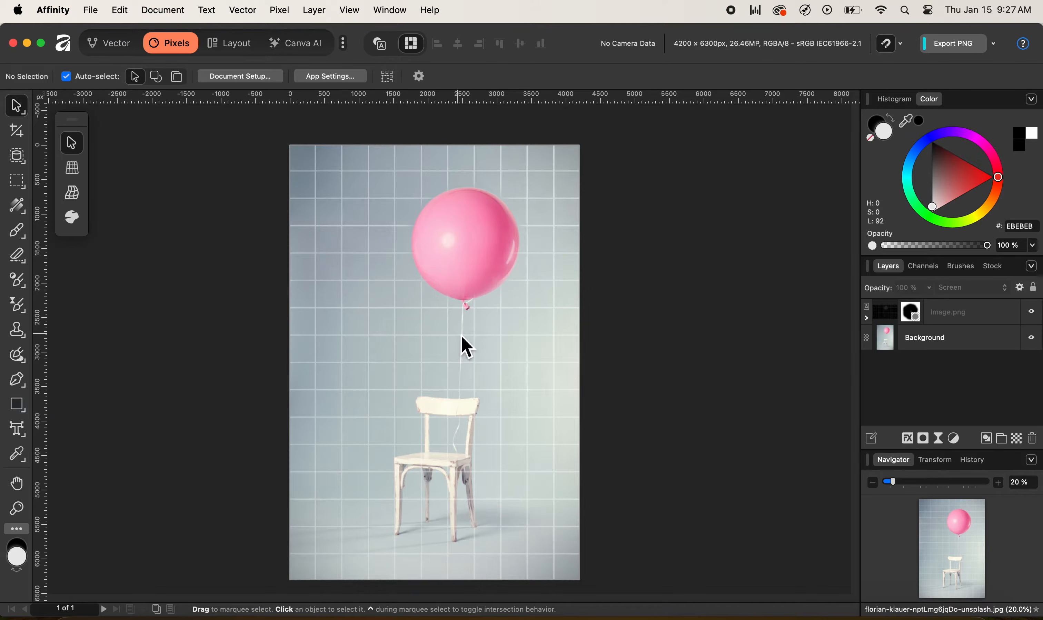
# Open the Background layer for Liquify editing.
pyautogui.click(926, 339)
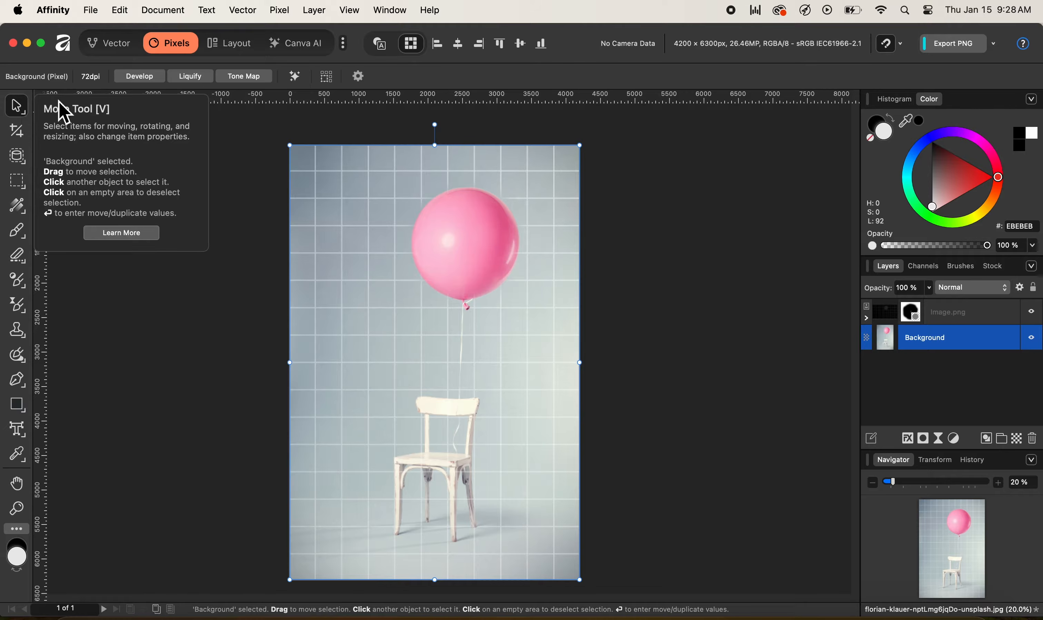
pyautogui.click(190, 82)
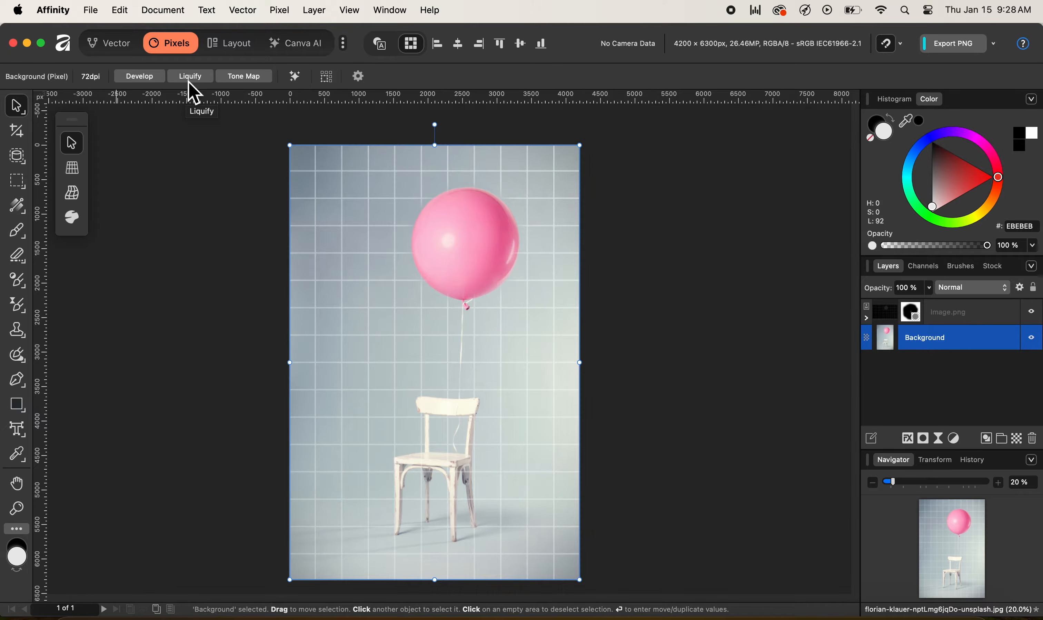
pyautogui.click(191, 80)
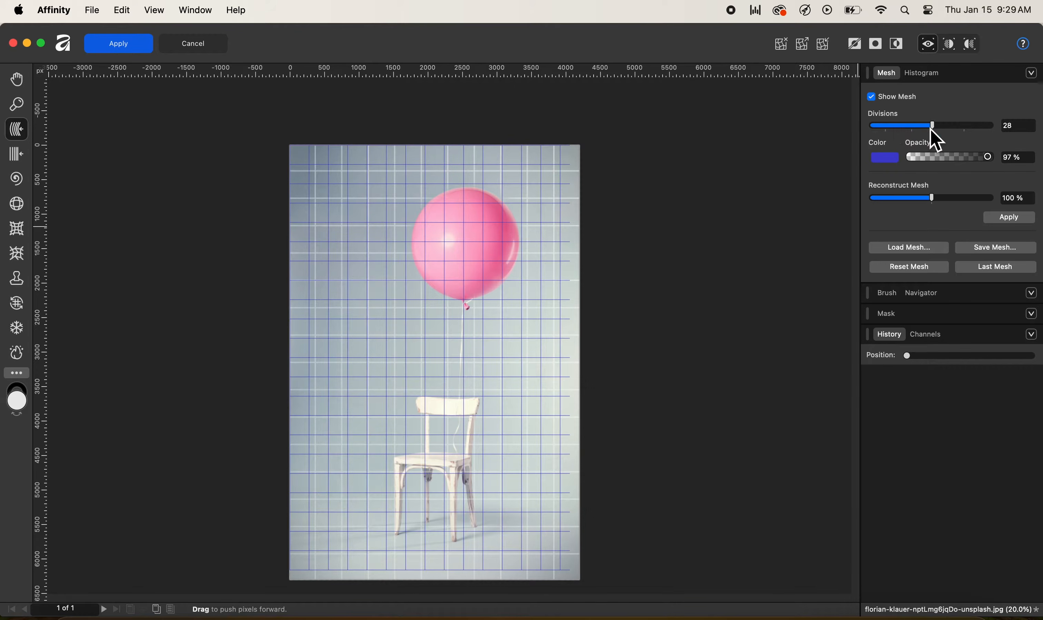
# Try a different density for the liquify mesh and set its divisions back to 28.
pyautogui.moveTo(935, 127); pyautogui.dragTo(881, 128)
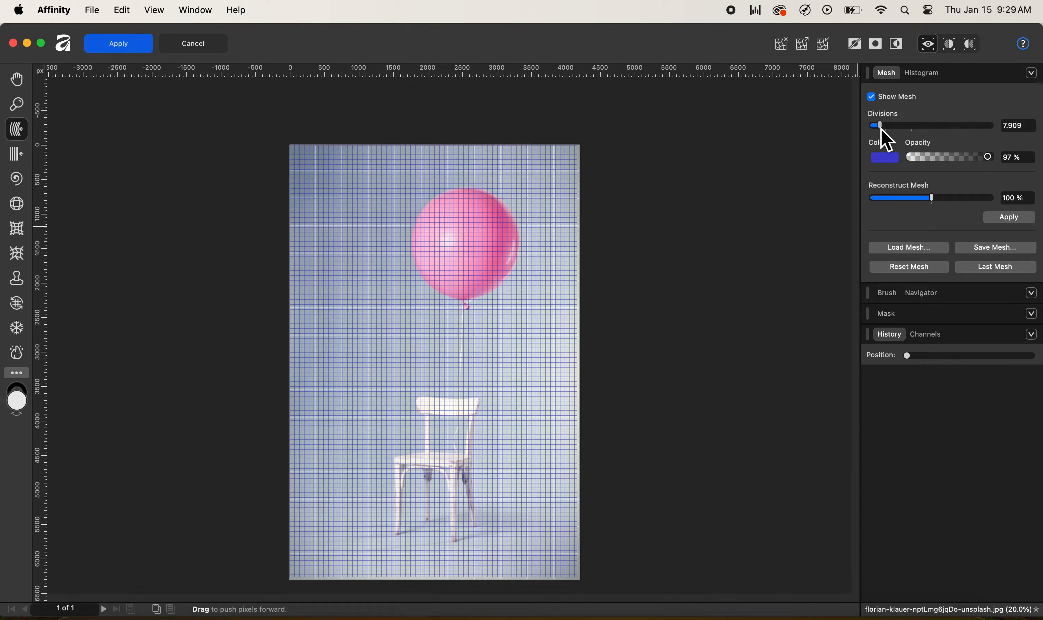
pyautogui.moveTo(882, 129); pyautogui.dragTo(935, 135)
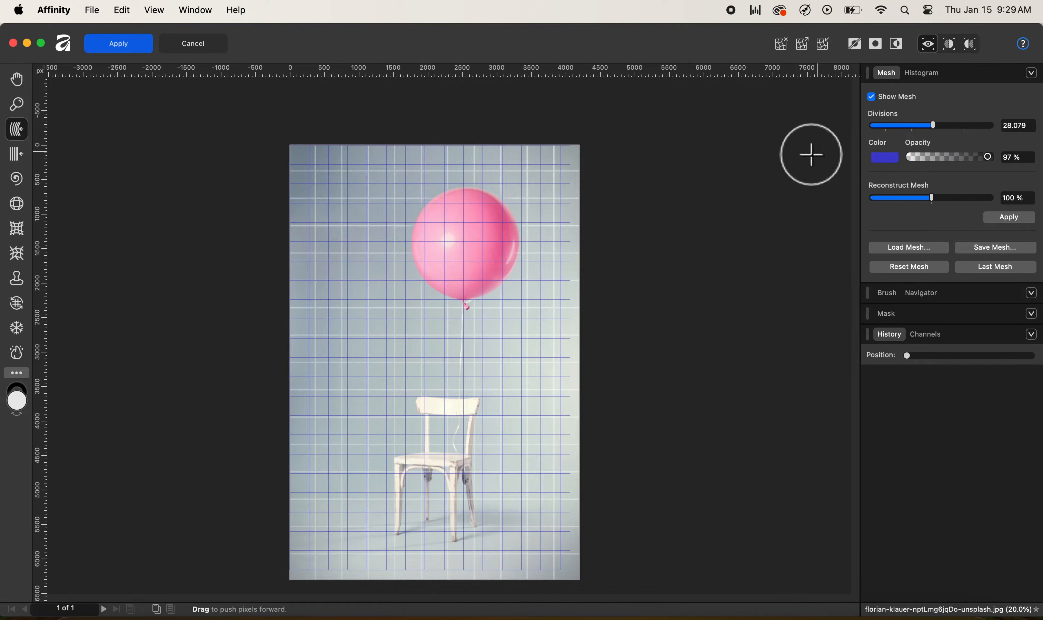
pyautogui.click(1016, 129)
pyautogui.write('28')
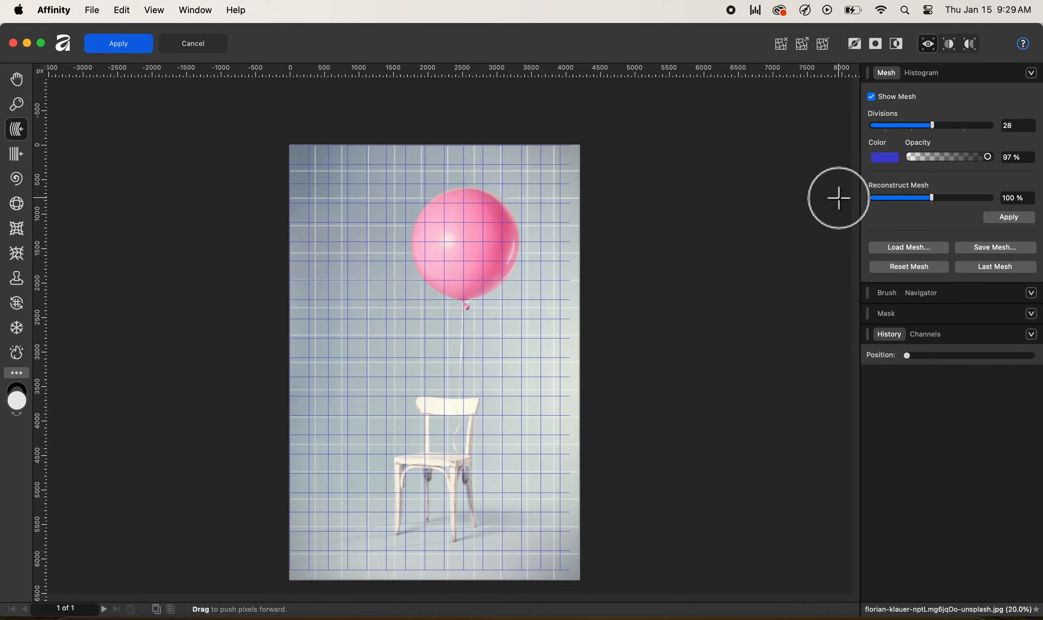
# Recolour the liquify mesh green (#40C851) and set its opacity to 100%.
pyautogui.click(889, 157)
pyautogui.moveTo(914, 222)
pyautogui.mouseDown()
pyautogui.moveTo(888, 252)
pyautogui.moveTo(885, 296)
pyautogui.moveTo(901, 335)
pyautogui.moveTo(897, 327)
pyautogui.mouseUp()
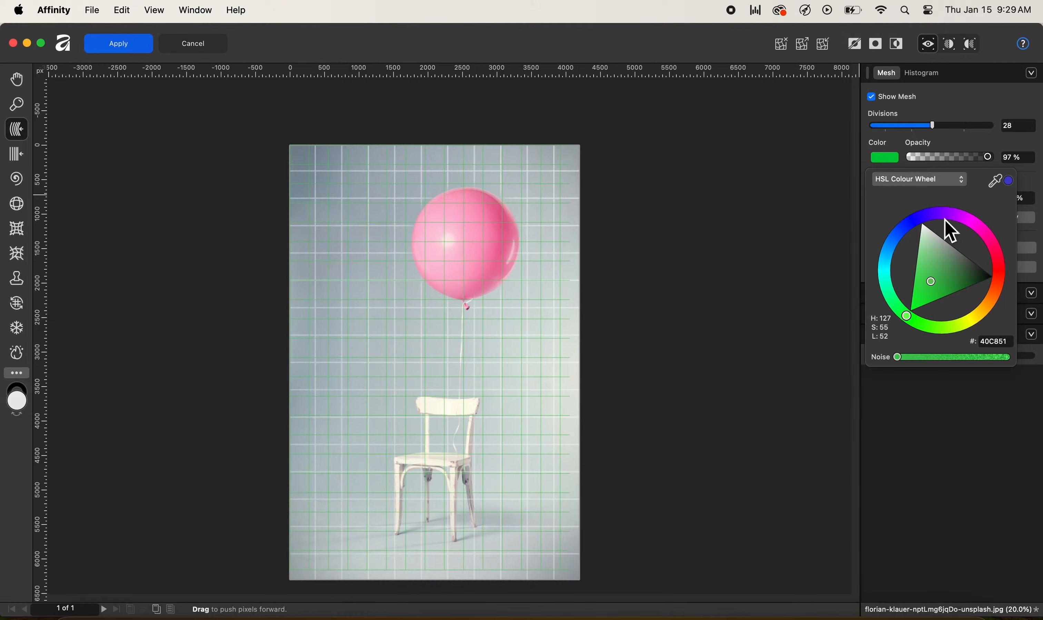
pyautogui.click(973, 144)
pyautogui.moveTo(990, 157); pyautogui.dragTo(1027, 171)
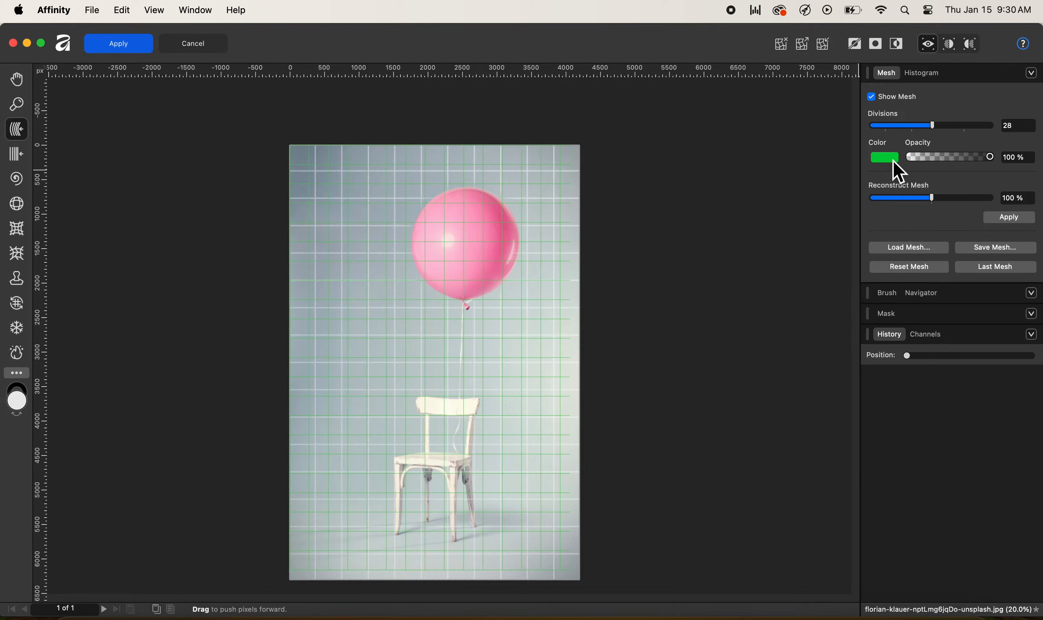
# Change the liquify mesh colour back to blue (#4044C8).
pyautogui.click(885, 158)
pyautogui.moveTo(901, 320)
pyautogui.mouseDown()
pyautogui.moveTo(900, 267)
pyautogui.moveTo(919, 232)
pyautogui.mouseUp()
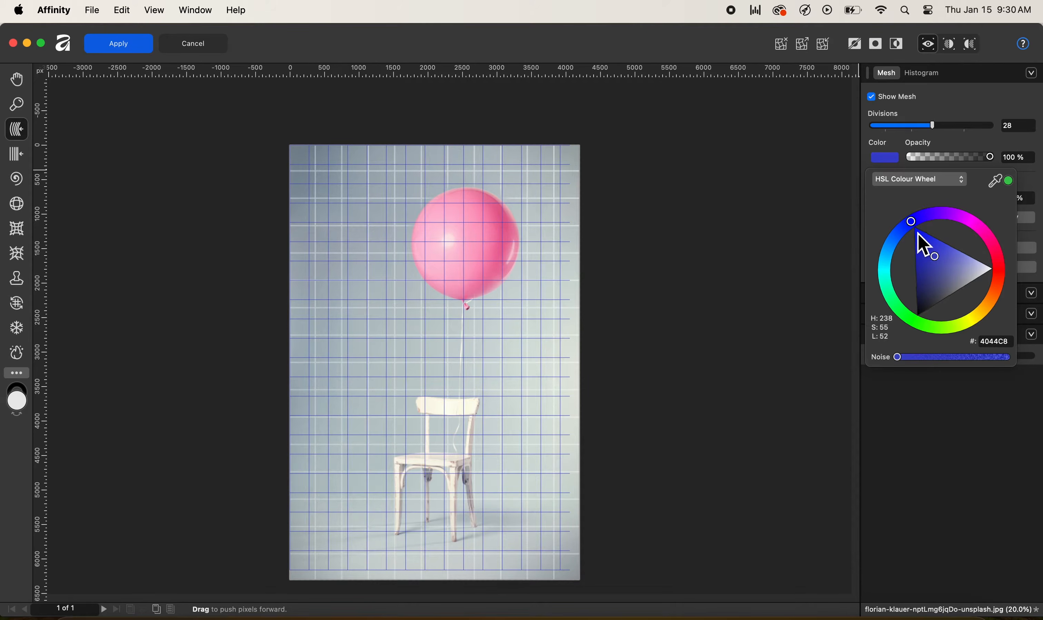
pyautogui.click(864, 178)
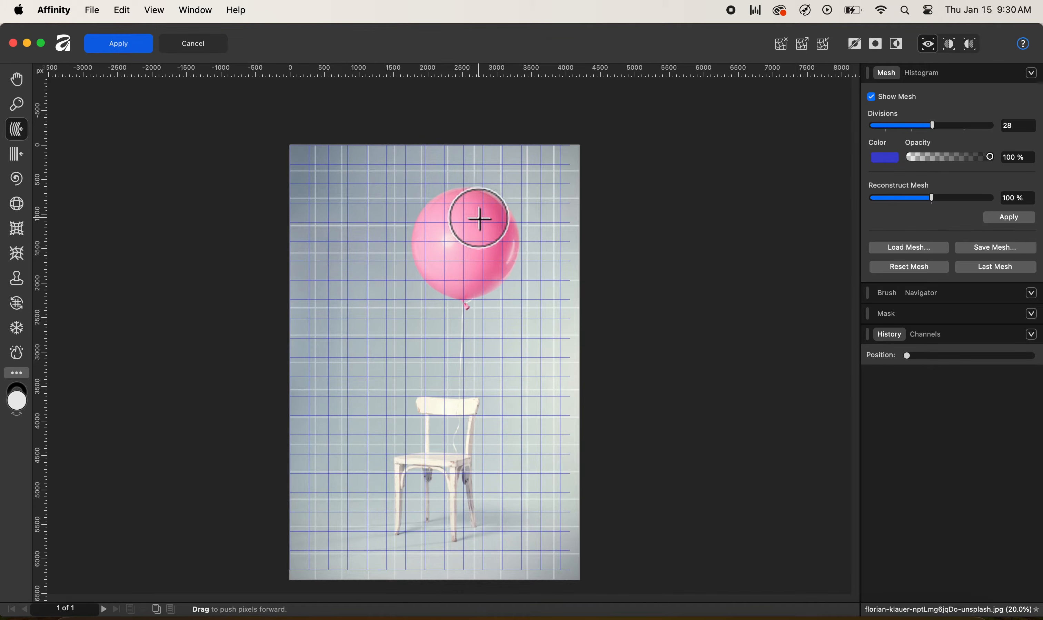
# Distort the outline of the pink balloon with several Push Forward strokes.
pyautogui.moveTo(477, 221)
pyautogui.mouseDown()
pyautogui.moveTo(488, 239)
pyautogui.moveTo(513, 238)
pyautogui.moveTo(502, 273)
pyautogui.moveTo(448, 268)
pyautogui.moveTo(436, 285)
pyautogui.moveTo(431, 249)
pyautogui.moveTo(416, 246)
pyautogui.moveTo(436, 223)
pyautogui.moveTo(414, 205)
pyautogui.moveTo(426, 215)
pyautogui.moveTo(410, 234)
pyautogui.moveTo(420, 234)
pyautogui.moveTo(461, 198)
pyautogui.mouseUp()
pyautogui.moveTo(462, 199)
pyautogui.mouseDown()
pyautogui.moveTo(487, 197)
pyautogui.moveTo(479, 209)
pyautogui.moveTo(498, 214)
pyautogui.moveTo(509, 194)
pyautogui.moveTo(475, 203)
pyautogui.moveTo(493, 186)
pyautogui.moveTo(481, 271)
pyautogui.moveTo(490, 284)
pyautogui.moveTo(429, 278)
pyautogui.moveTo(426, 239)
pyautogui.mouseUp()
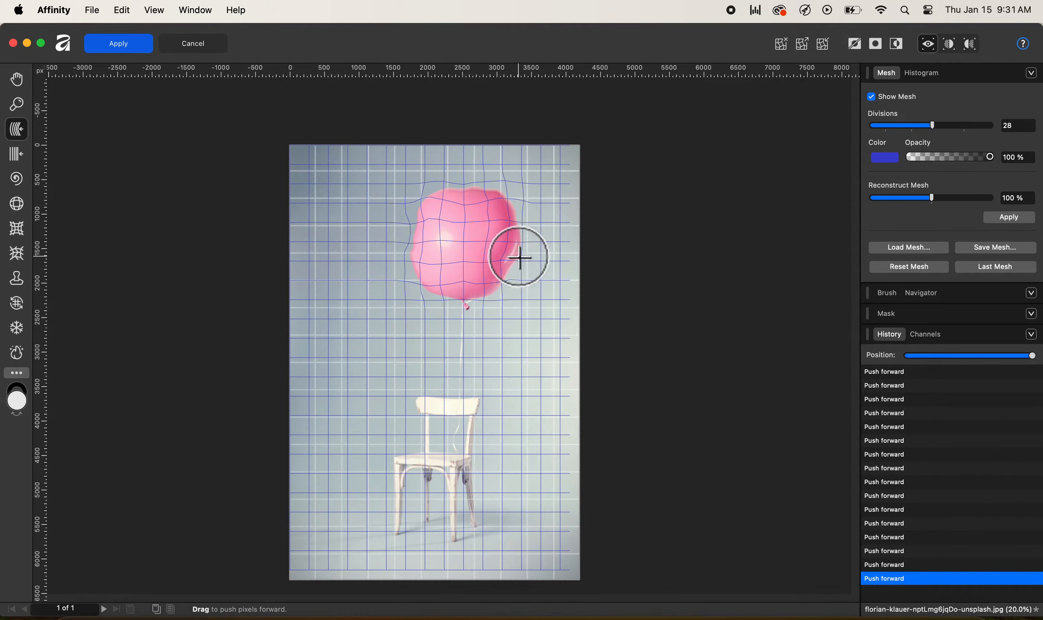
# Try reconstructing the mesh at 0%, return the amount to 100%, and reset the mesh to clear the balloon's distortion.
pyautogui.click(934, 199)
pyautogui.moveTo(934, 201); pyautogui.dragTo(882, 198)
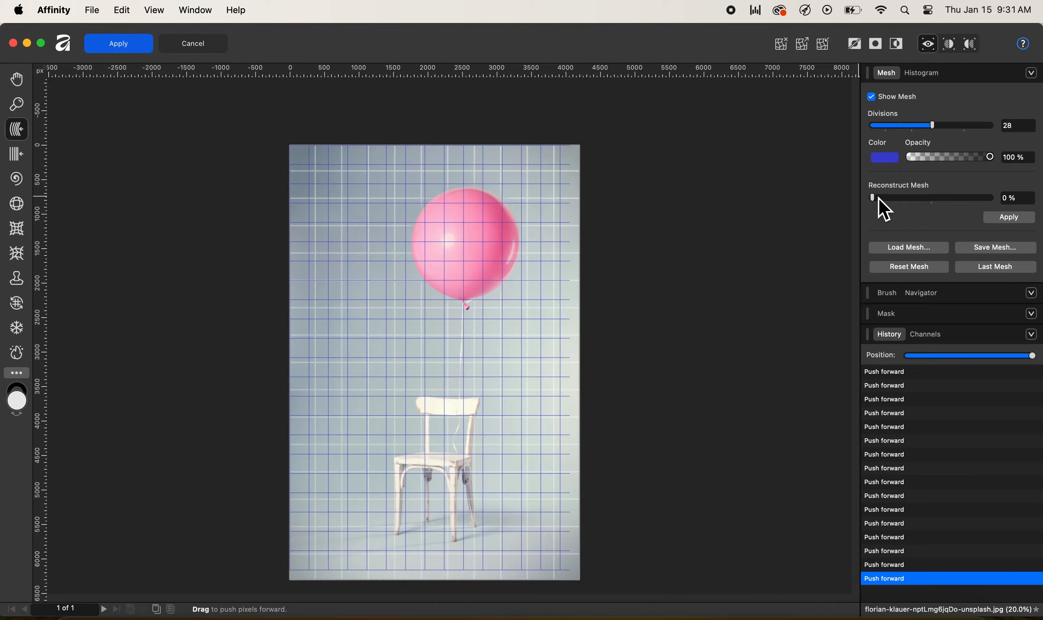
pyautogui.moveTo(875, 198); pyautogui.dragTo(932, 201)
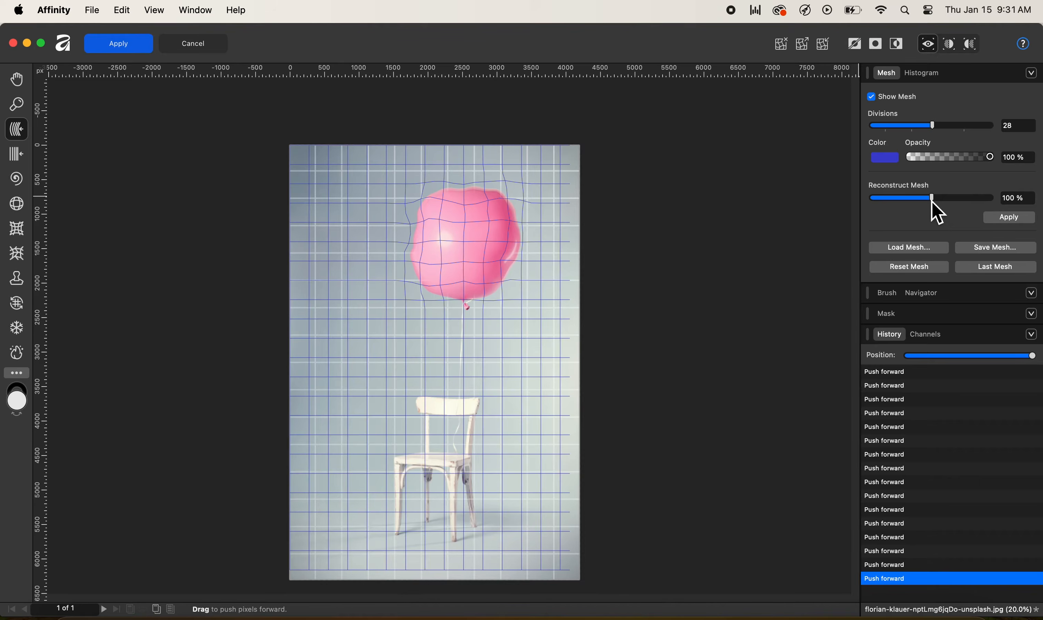
pyautogui.click(910, 269)
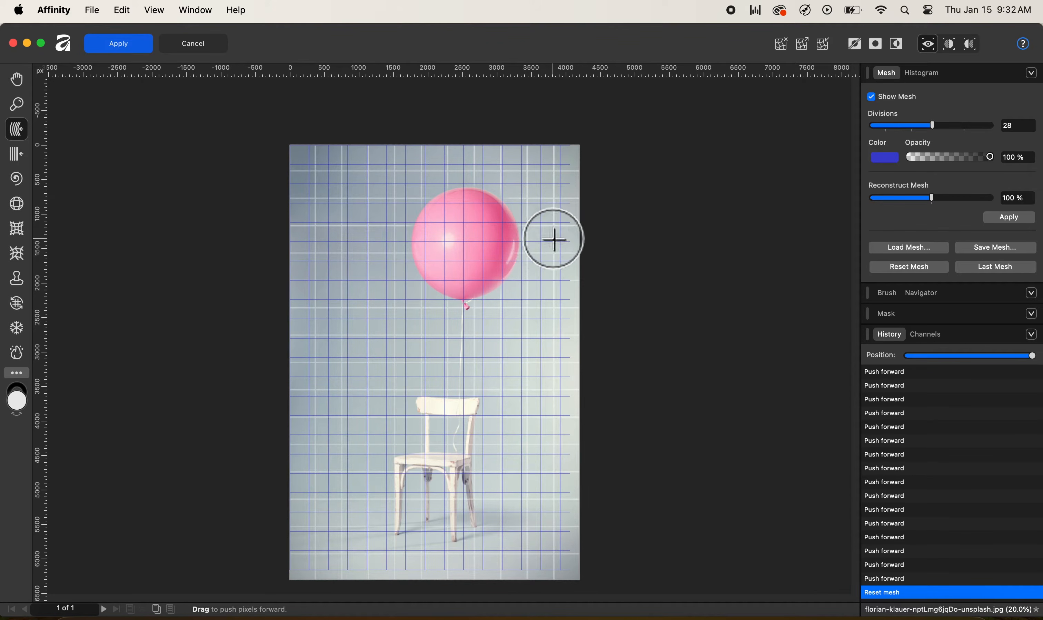
# Toggle the mesh overlay to compare the image with and without it, leaving it hidden.
pyautogui.click(872, 97)
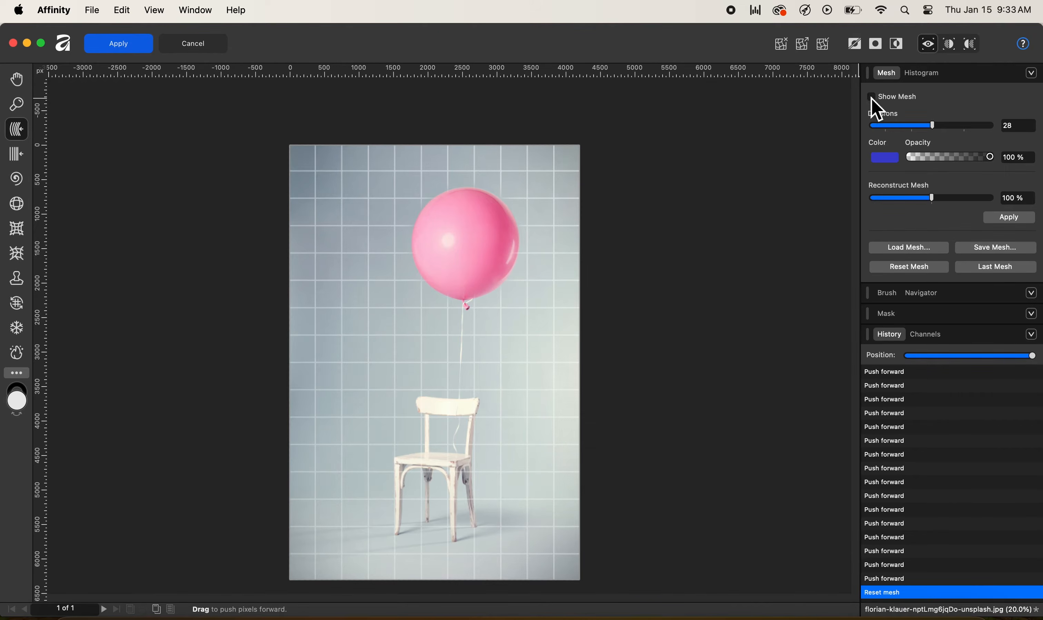
pyautogui.click(872, 98)
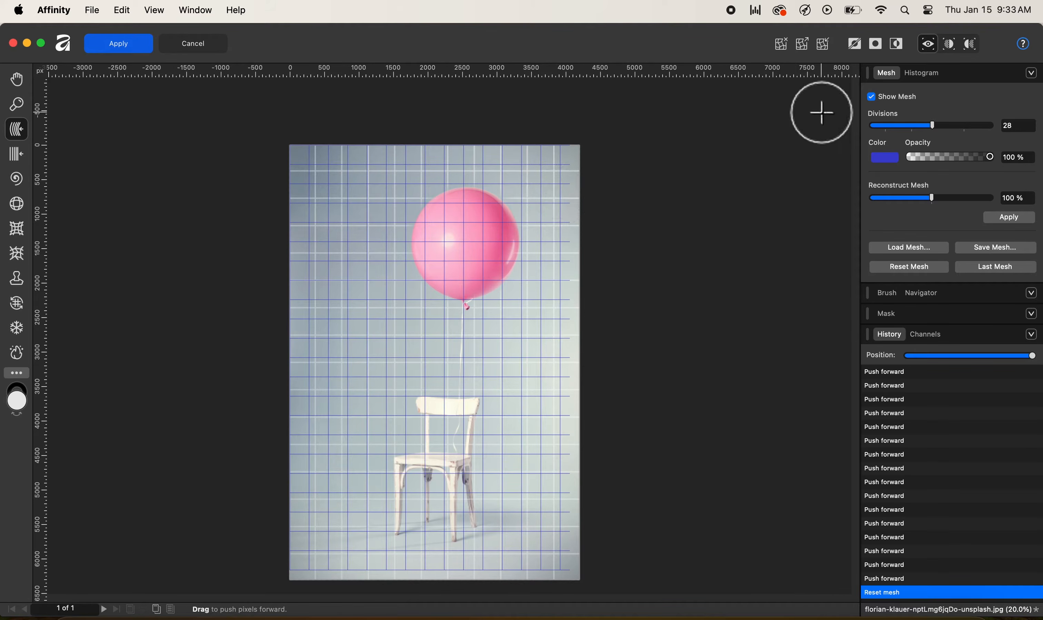
pyautogui.click(872, 99)
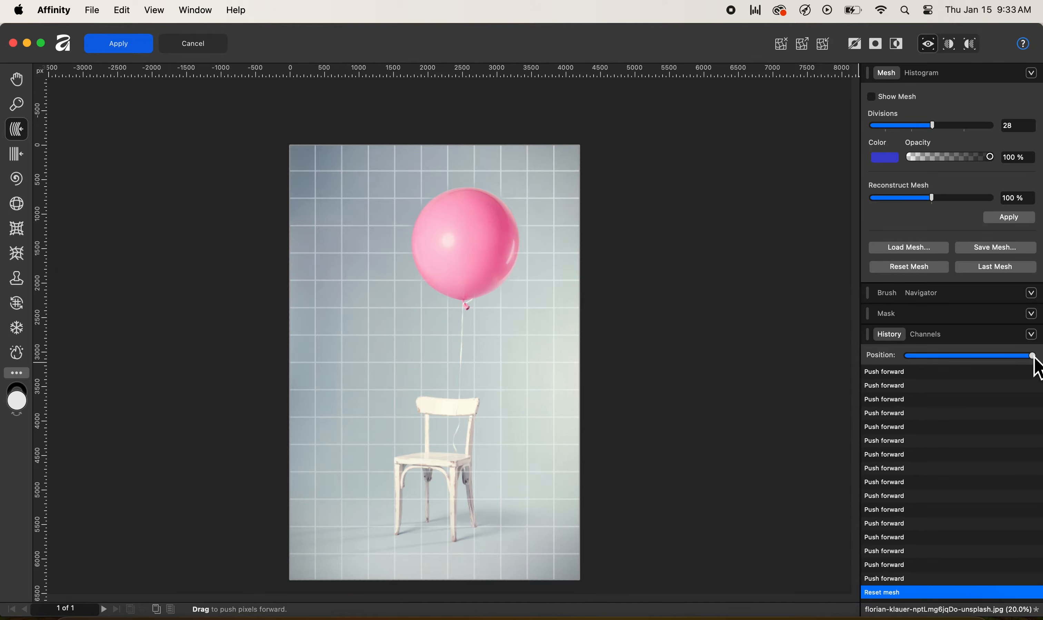
# Rewind the liquify history to its start and review the Push forward states, ending on the Reset mesh state.
pyautogui.moveTo(1034, 357); pyautogui.dragTo(901, 353)
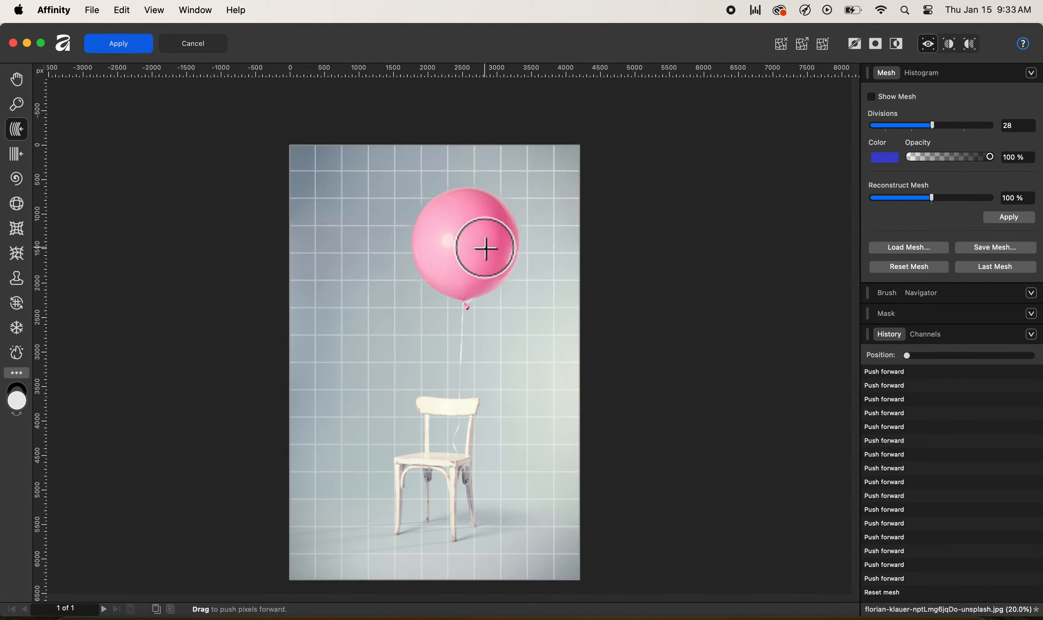
pyautogui.click(907, 385)
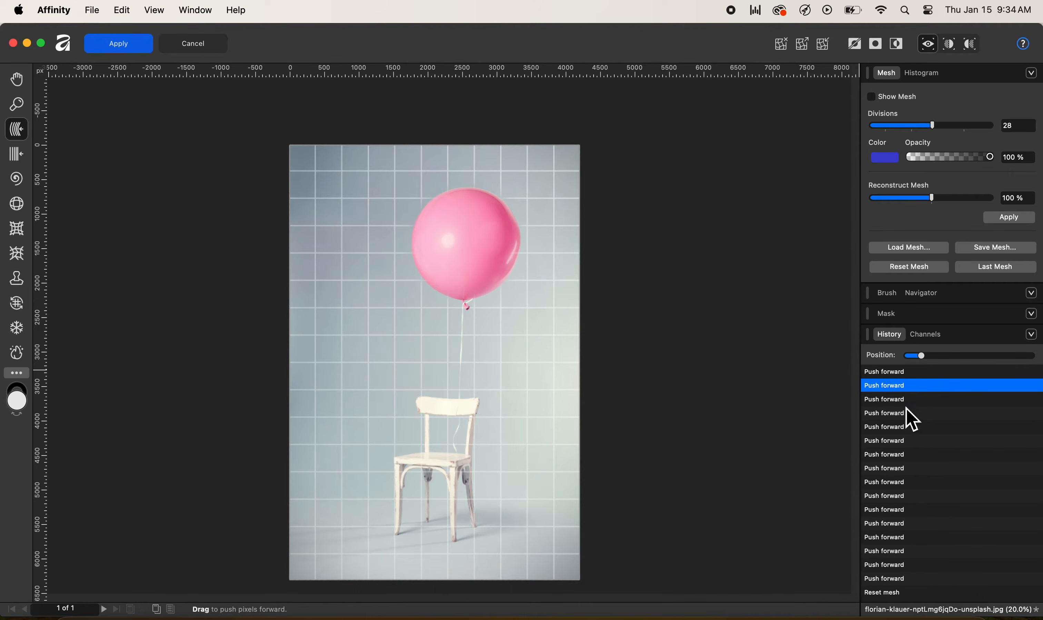
pyautogui.click(908, 426)
pyautogui.click(901, 455)
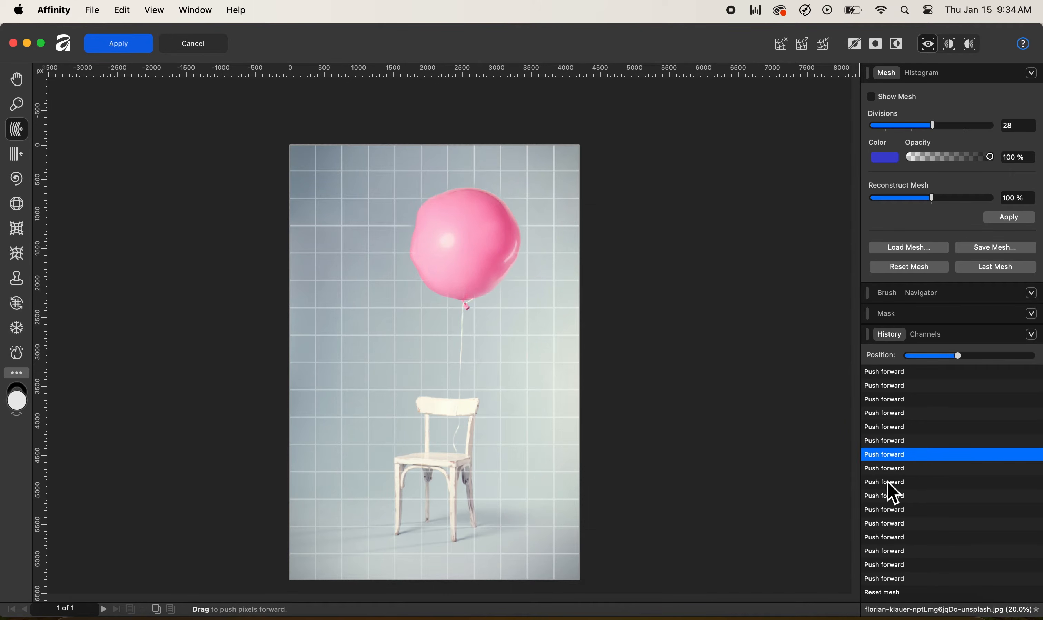
pyautogui.click(900, 511)
pyautogui.click(904, 552)
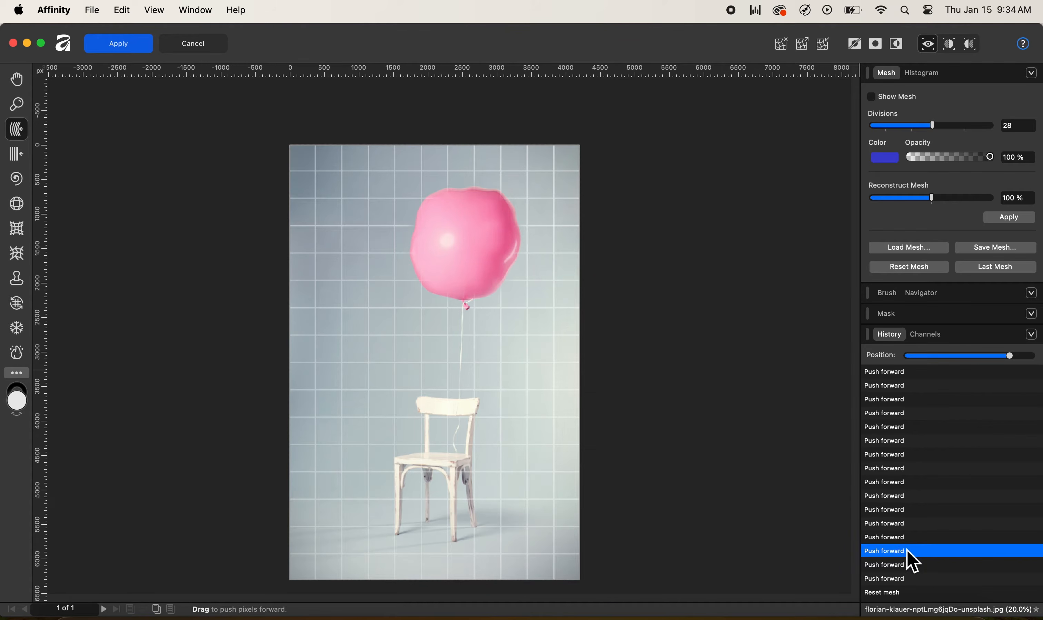
pyautogui.click(912, 596)
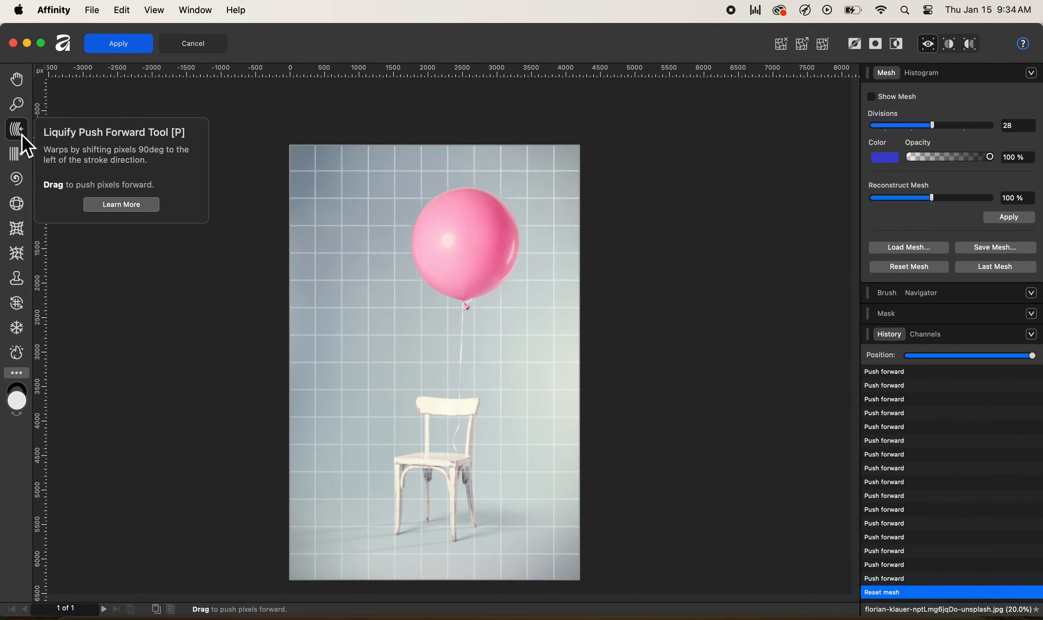
# Bend the balloon string between the knot and the chair with two Push Left strokes in opposite directions.
pyautogui.click(20, 156)
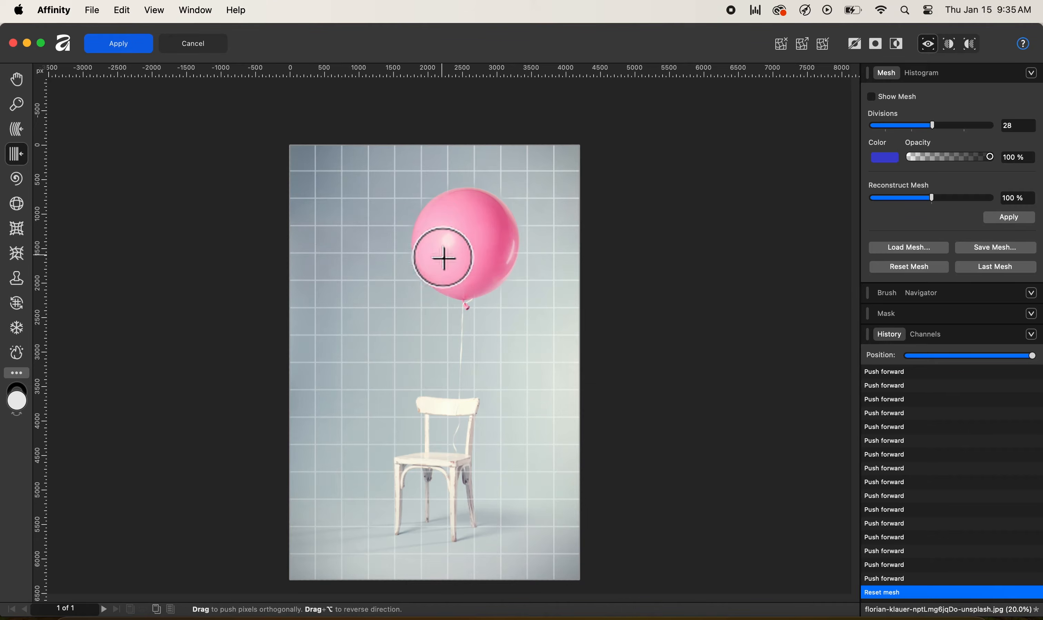
pyautogui.scroll(5, 437, 287)
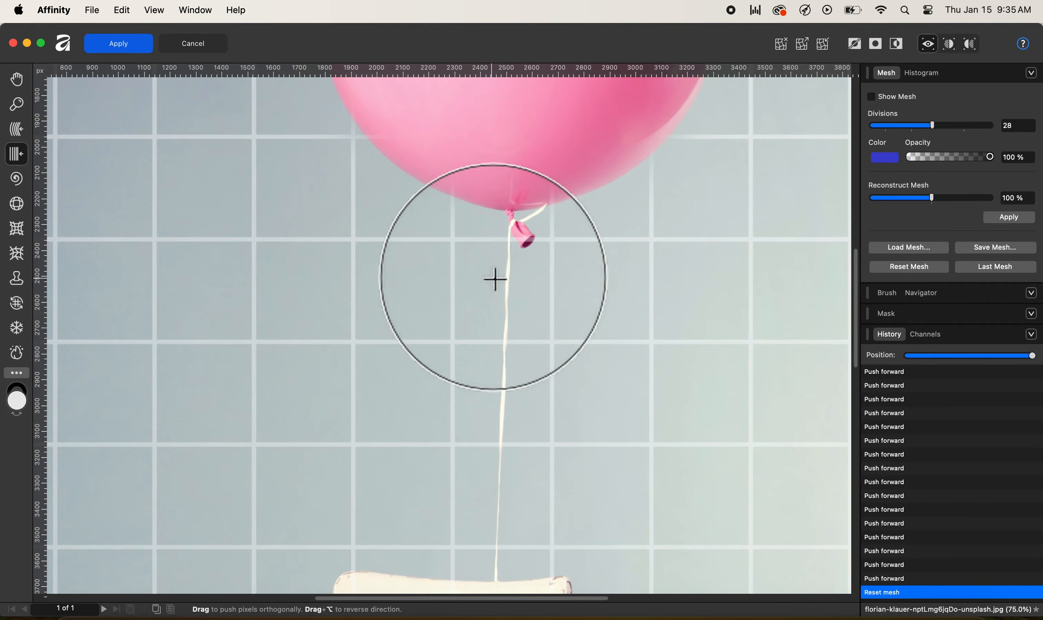
pyautogui.moveTo(493, 279)
pyautogui.mouseDown()
pyautogui.moveTo(503, 274)
pyautogui.moveTo(501, 310)
pyautogui.moveTo(475, 436)
pyautogui.moveTo(479, 551)
pyautogui.moveTo(517, 307)
pyautogui.moveTo(473, 522)
pyautogui.moveTo(491, 452)
pyautogui.mouseUp()
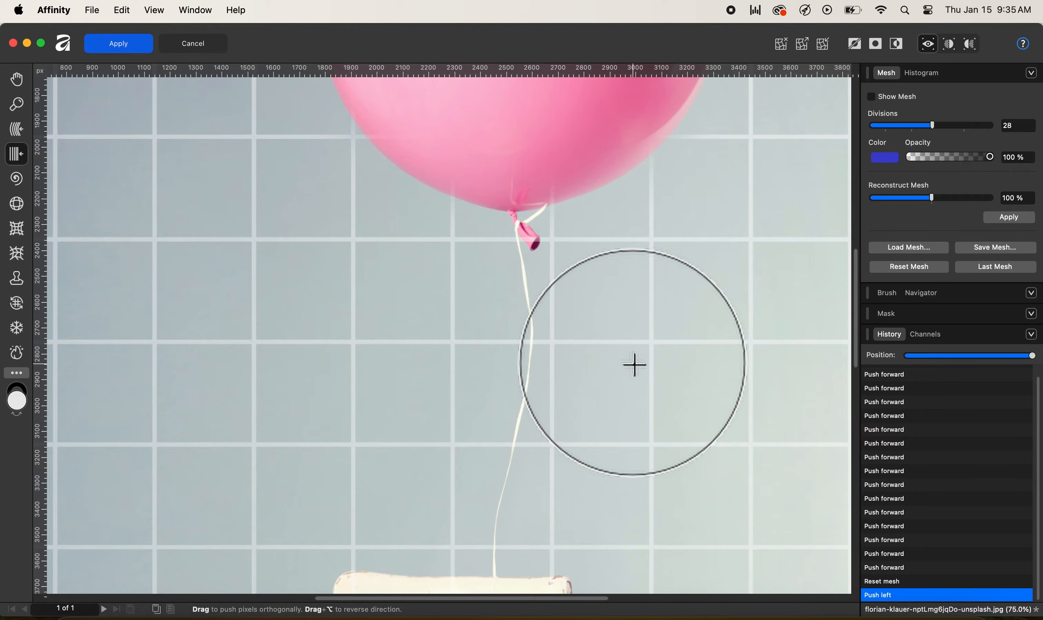
pyautogui.moveTo(550, 320)
pyautogui.mouseDown()
pyautogui.moveTo(490, 475)
pyautogui.moveTo(492, 516)
pyautogui.moveTo(535, 301)
pyautogui.moveTo(491, 528)
pyautogui.moveTo(507, 441)
pyautogui.moveTo(455, 465)
pyautogui.moveTo(476, 472)
pyautogui.moveTo(478, 501)
pyautogui.moveTo(497, 396)
pyautogui.mouseUp()
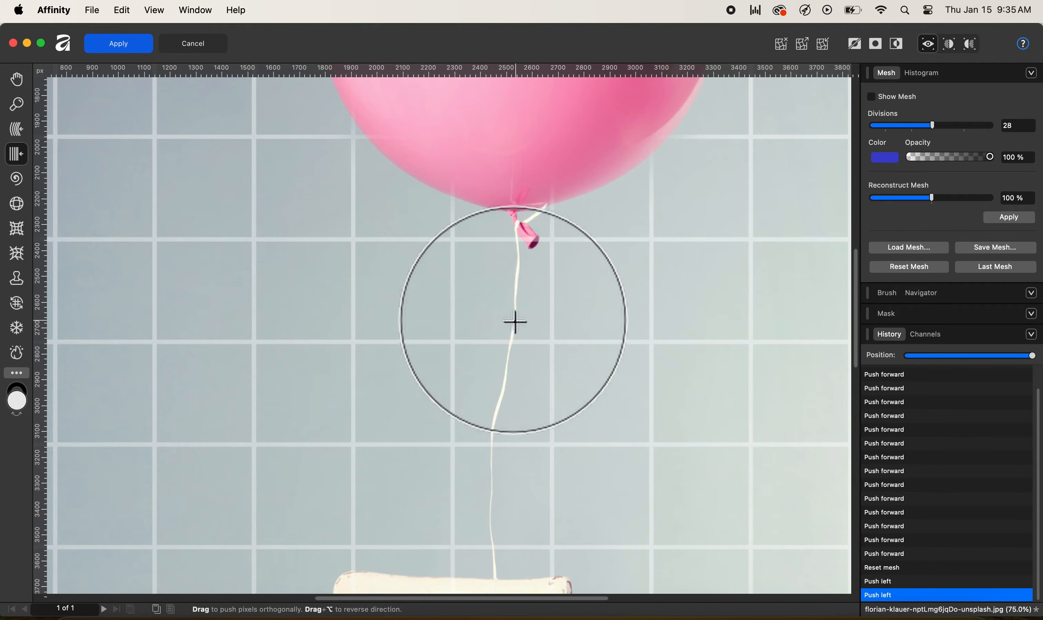
# Twirl the middle and upper parts of the balloon string into wavy curves with the Twirl tool.
pyautogui.click(23, 182)
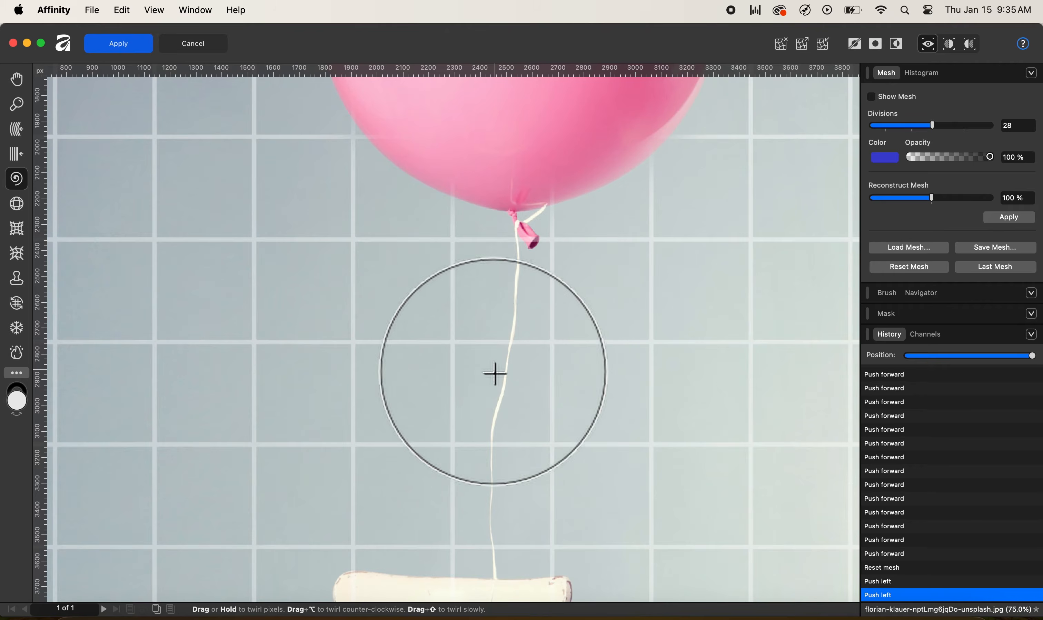
pyautogui.click(501, 394)
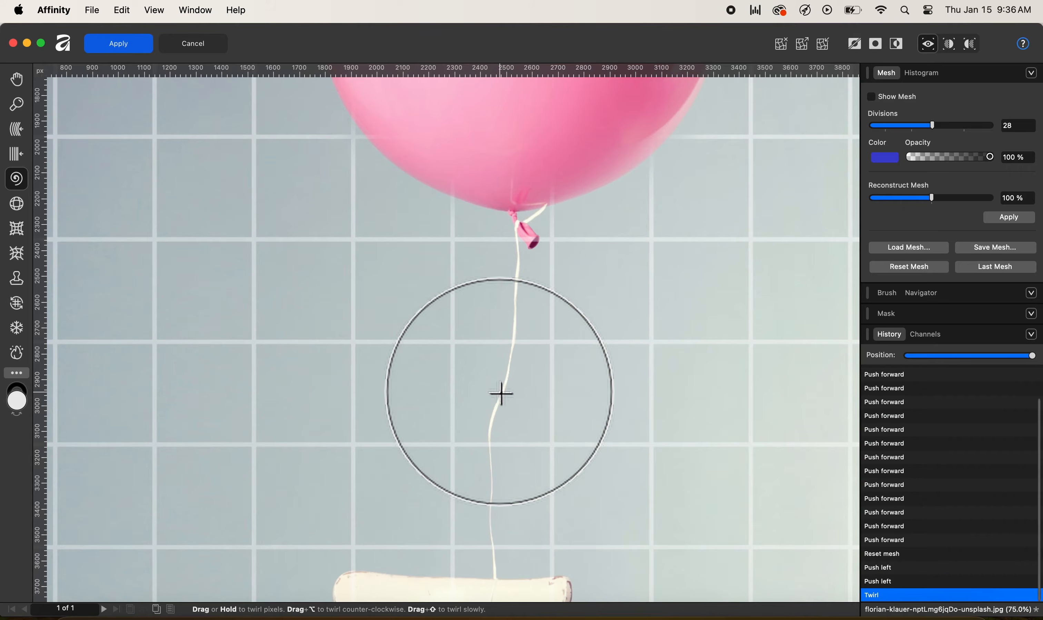
pyautogui.moveTo(500, 394); pyautogui.dragTo(514, 337)
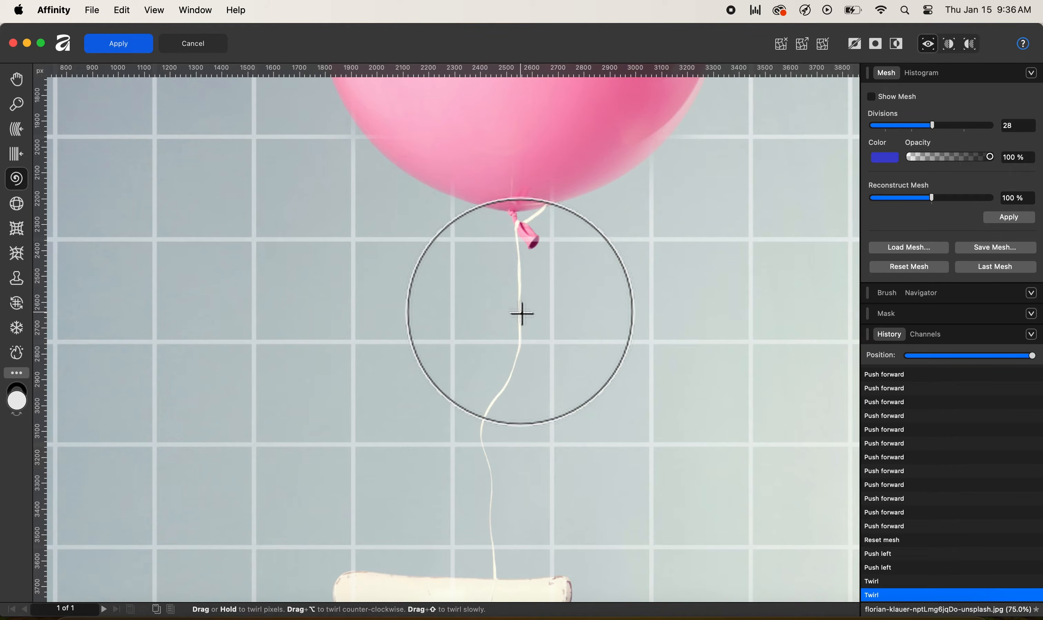
pyautogui.moveTo(516, 316); pyautogui.dragTo(517, 317)
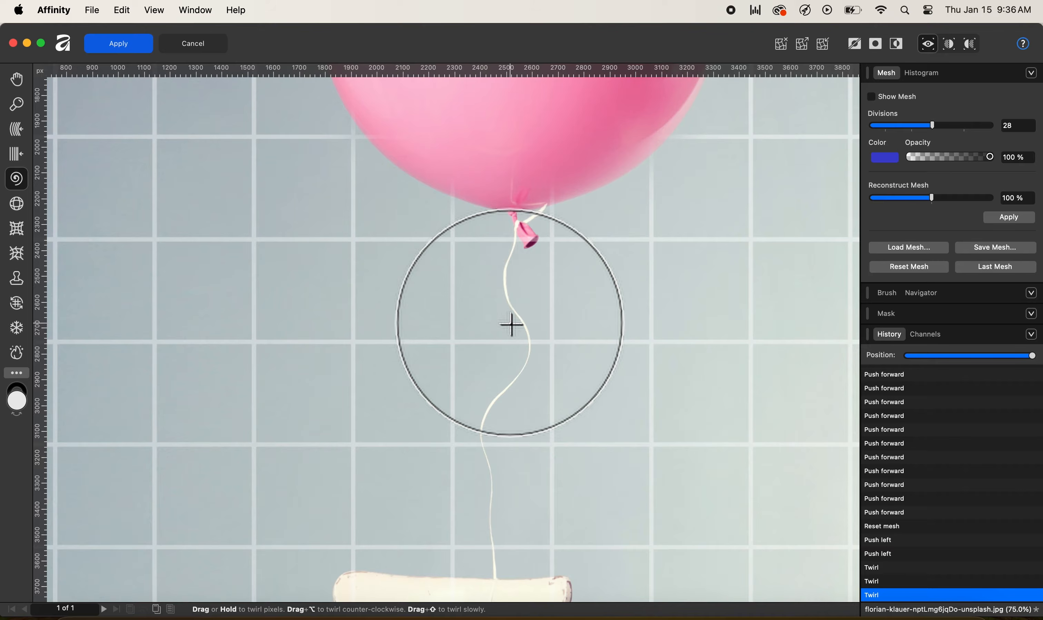
pyautogui.moveTo(511, 325); pyautogui.dragTo(518, 322)
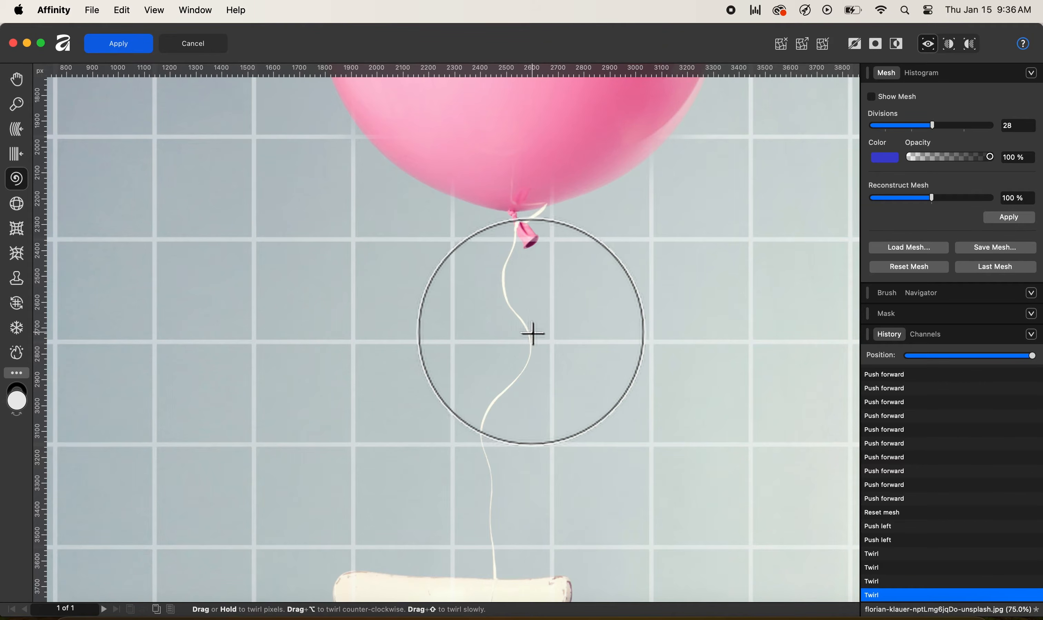
# Enlarge the balloon with repeated applications of the Pinch tool near its centre, using a brush slightly wider than the balloon.
pyautogui.click(19, 203)
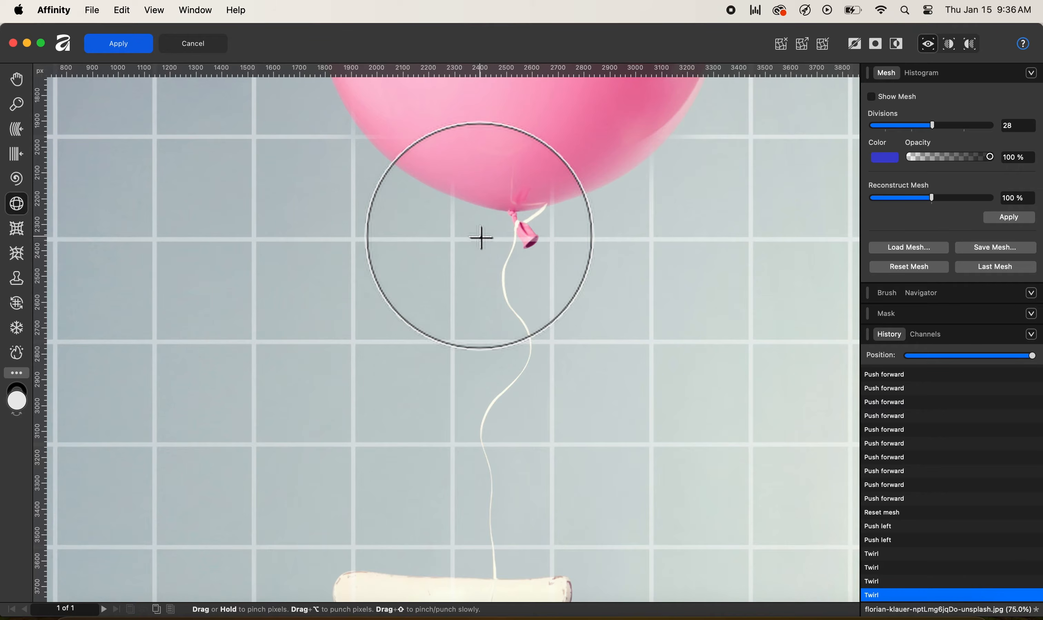
pyautogui.press('super+minus')
pyautogui.press('super+minus')
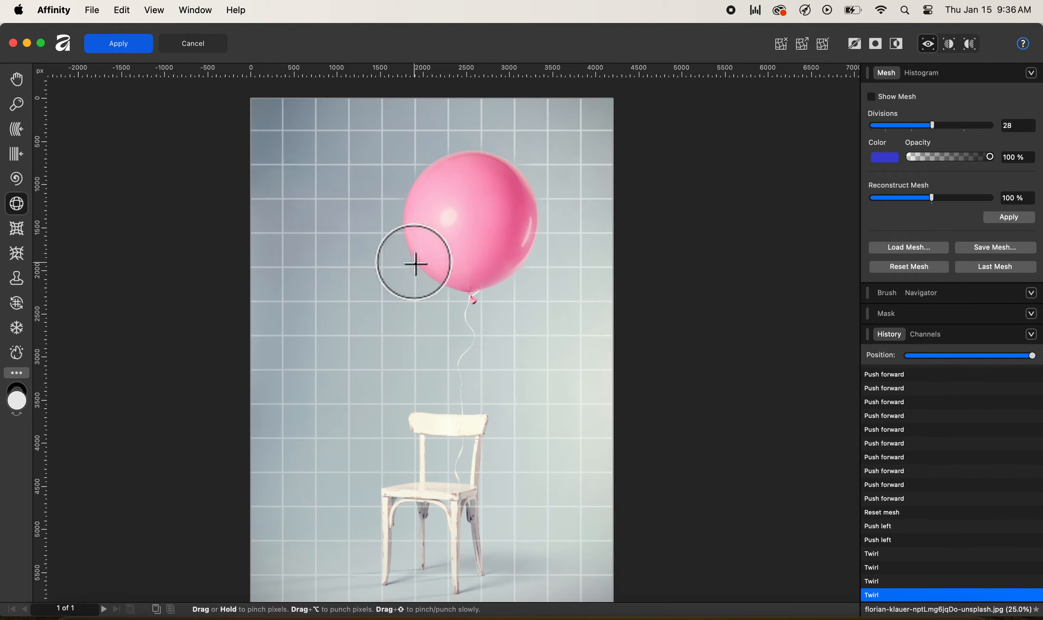
pyautogui.press(']')
pyautogui.press(']')
pyautogui.press(']')
pyautogui.press(']')
pyautogui.press(']')
pyautogui.press(']')
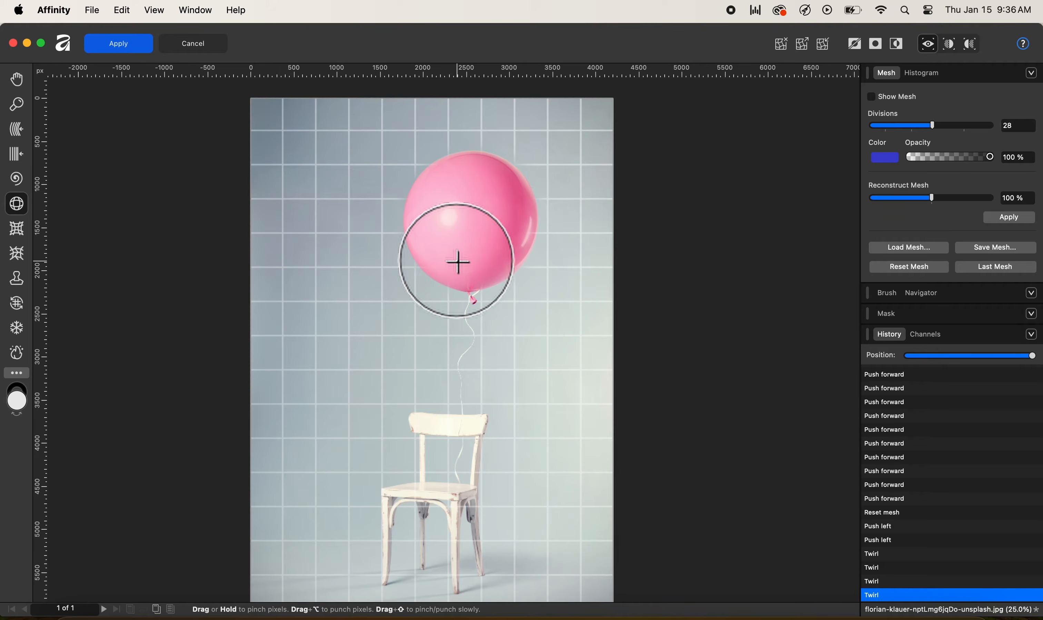
pyautogui.press(']')
pyautogui.press(']')
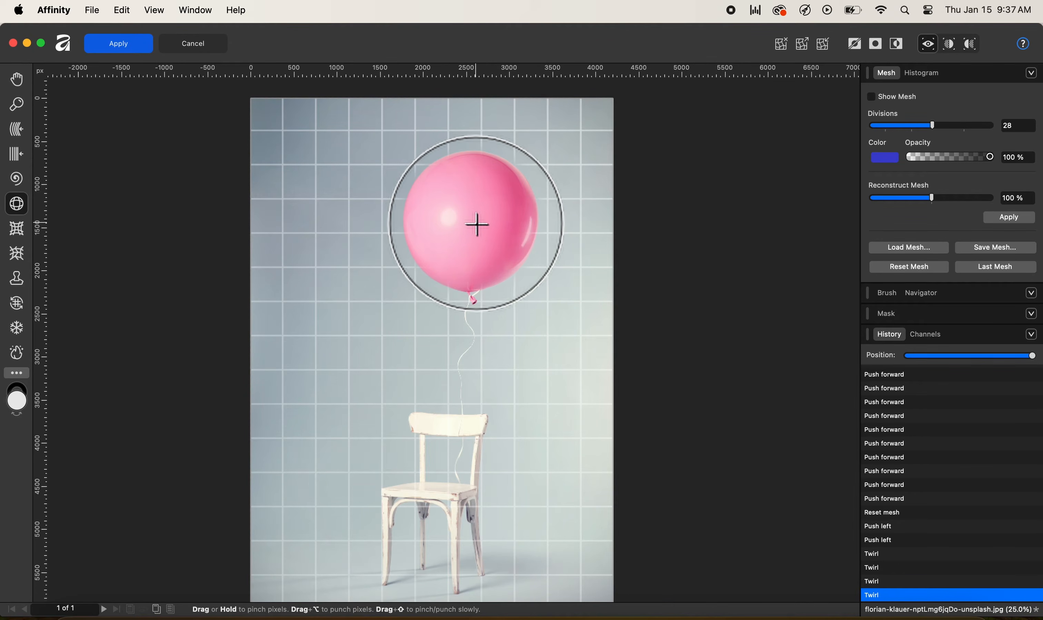
pyautogui.click(473, 222)
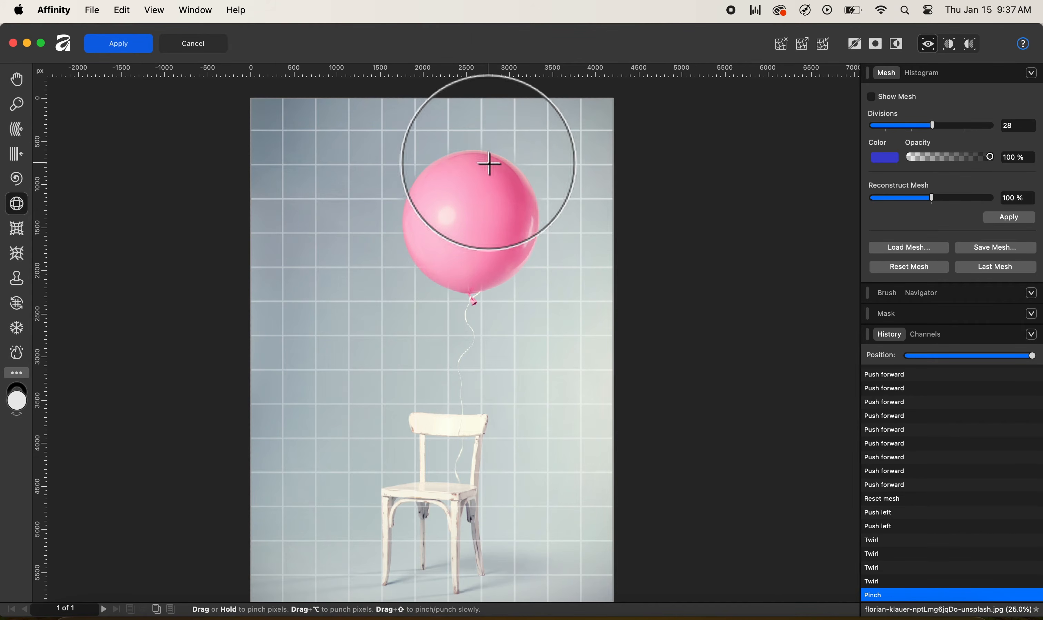
pyautogui.click(450, 220)
pyautogui.click(449, 223)
pyautogui.click(462, 258)
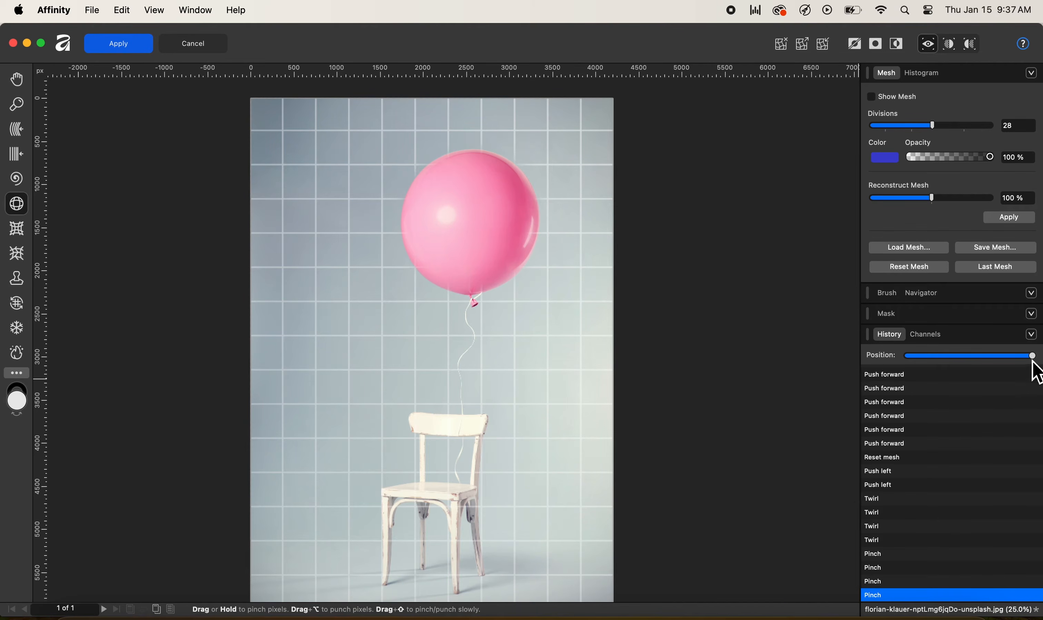
pyautogui.moveTo(1036, 368)
pyautogui.mouseDown()
pyautogui.moveTo(996, 362)
pyautogui.moveTo(1034, 360)
pyautogui.moveTo(1025, 367)
pyautogui.moveTo(1041, 372)
pyautogui.mouseUp()
pyautogui.click(464, 190)
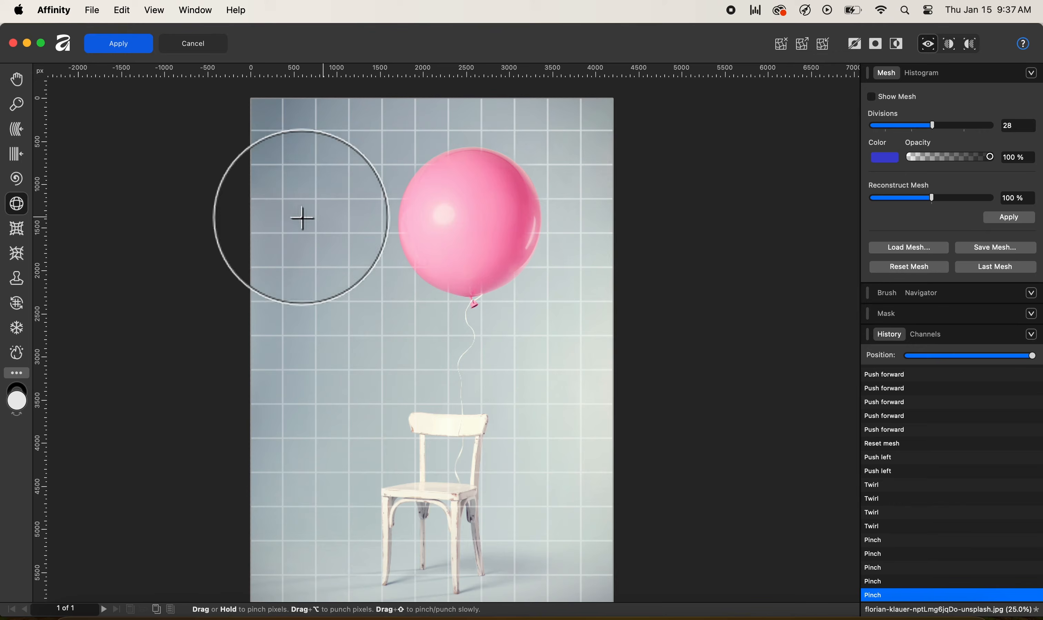
# Apply the Punch tool twice near the centre of the balloon to draw it inward.
pyautogui.click(21, 230)
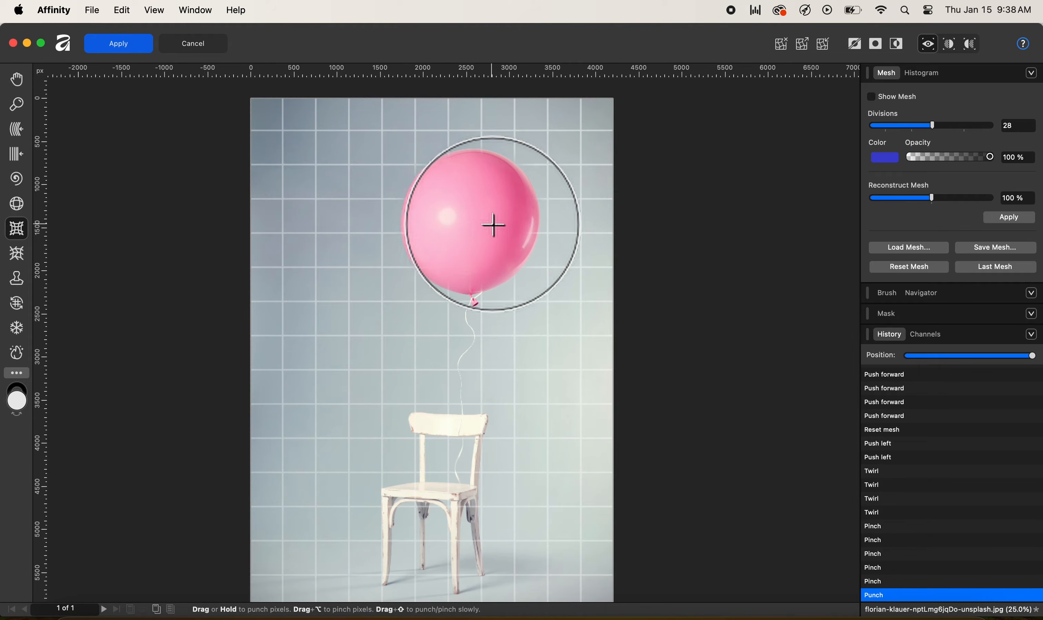
pyautogui.click(467, 215)
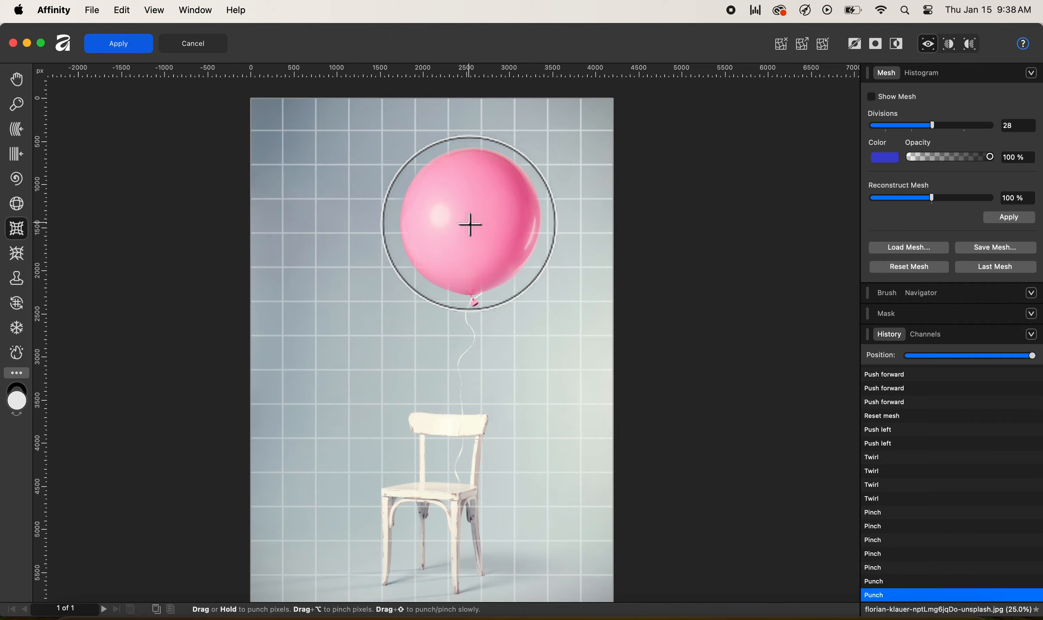
pyautogui.moveTo(474, 222); pyautogui.dragTo(449, 233)
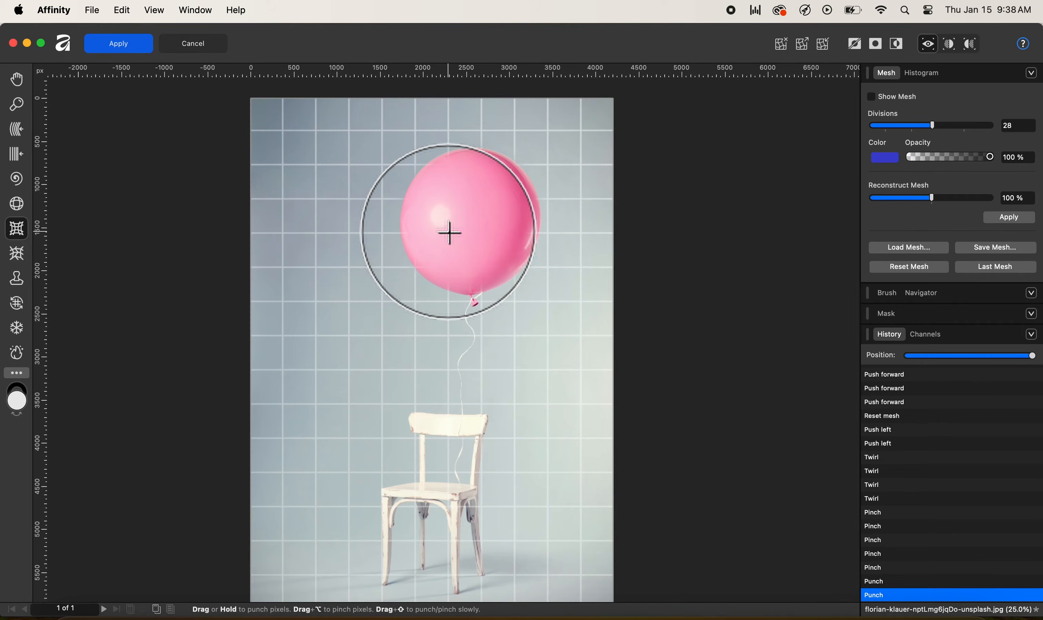
# Roughen the balloon string and knot into a jagged line with Turbulence, using a smaller brush for the second stroke.
pyautogui.click(21, 256)
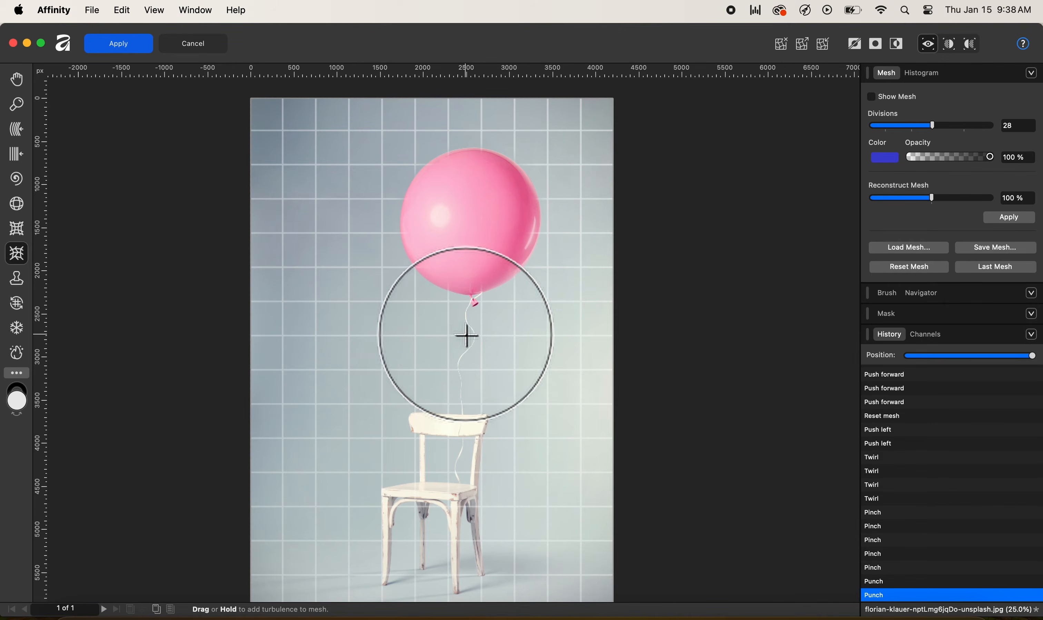
pyautogui.moveTo(468, 326); pyautogui.dragTo(467, 337)
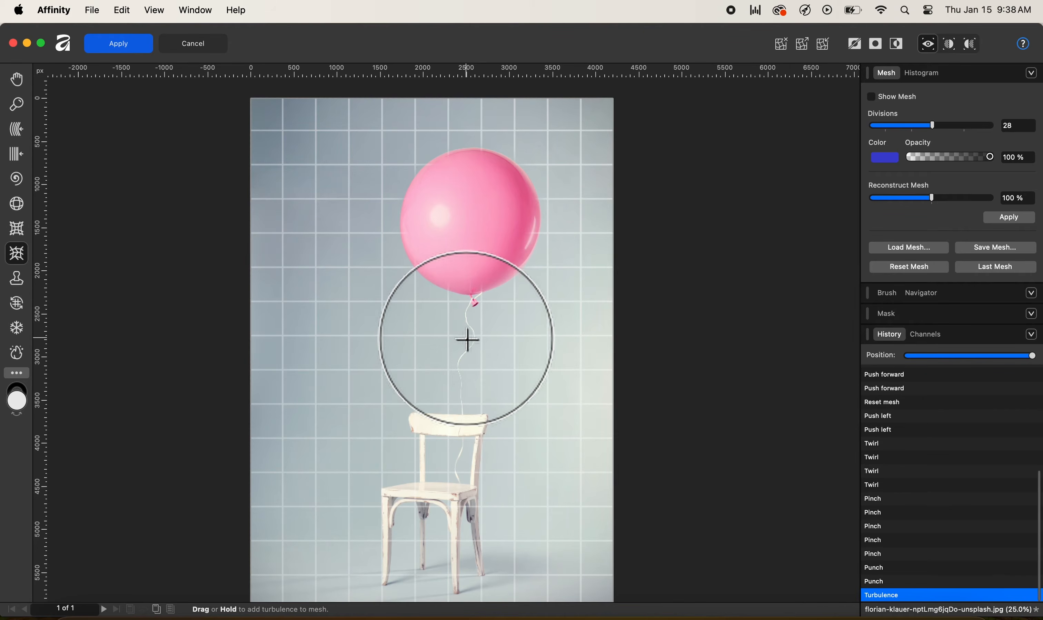
pyautogui.press('super+1')
pyautogui.press('[')
pyautogui.press('[')
pyautogui.press('[')
pyautogui.press('[')
pyautogui.press('[')
pyautogui.press('[')
pyautogui.press('[')
pyautogui.moveTo(481, 344)
pyautogui.mouseDown()
pyautogui.moveTo(554, 324)
pyautogui.moveTo(544, 302)
pyautogui.moveTo(536, 320)
pyautogui.moveTo(552, 319)
pyautogui.moveTo(553, 356)
pyautogui.moveTo(488, 481)
pyautogui.moveTo(557, 369)
pyautogui.moveTo(528, 263)
pyautogui.moveTo(538, 249)
pyautogui.moveTo(526, 286)
pyautogui.moveTo(544, 311)
pyautogui.moveTo(548, 359)
pyautogui.moveTo(541, 389)
pyautogui.moveTo(491, 449)
pyautogui.moveTo(487, 508)
pyautogui.moveTo(507, 425)
pyautogui.moveTo(555, 390)
pyautogui.moveTo(562, 339)
pyautogui.moveTo(544, 298)
pyautogui.moveTo(546, 270)
pyautogui.moveTo(562, 311)
pyautogui.moveTo(573, 360)
pyautogui.mouseUp()
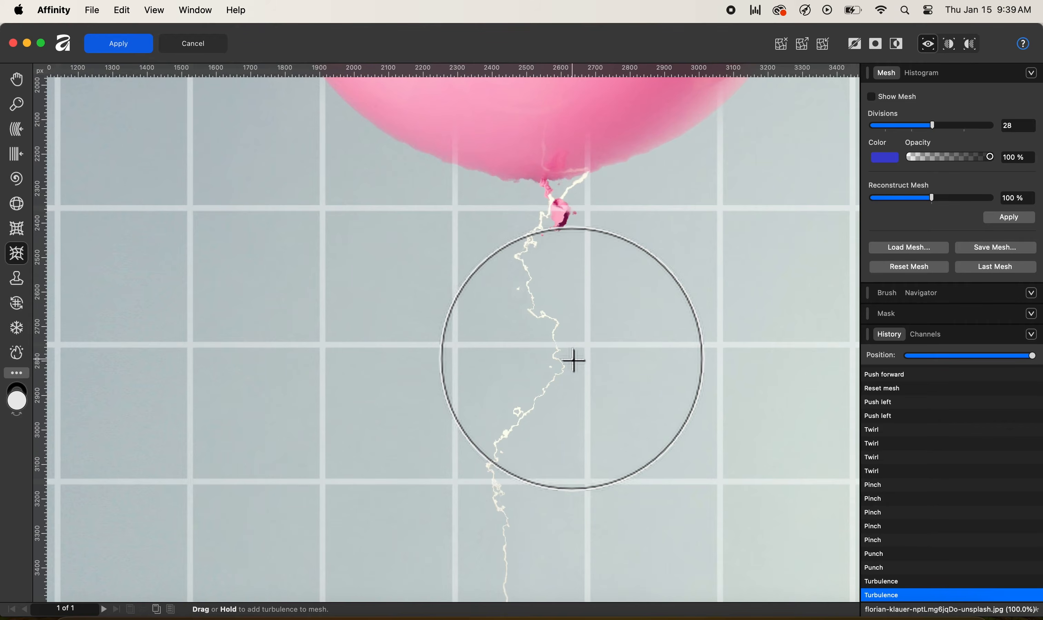
# Clone the mesh distortion from the string's upper bend onto its lower part near the chair back, using a smaller brush.
pyautogui.press('space')
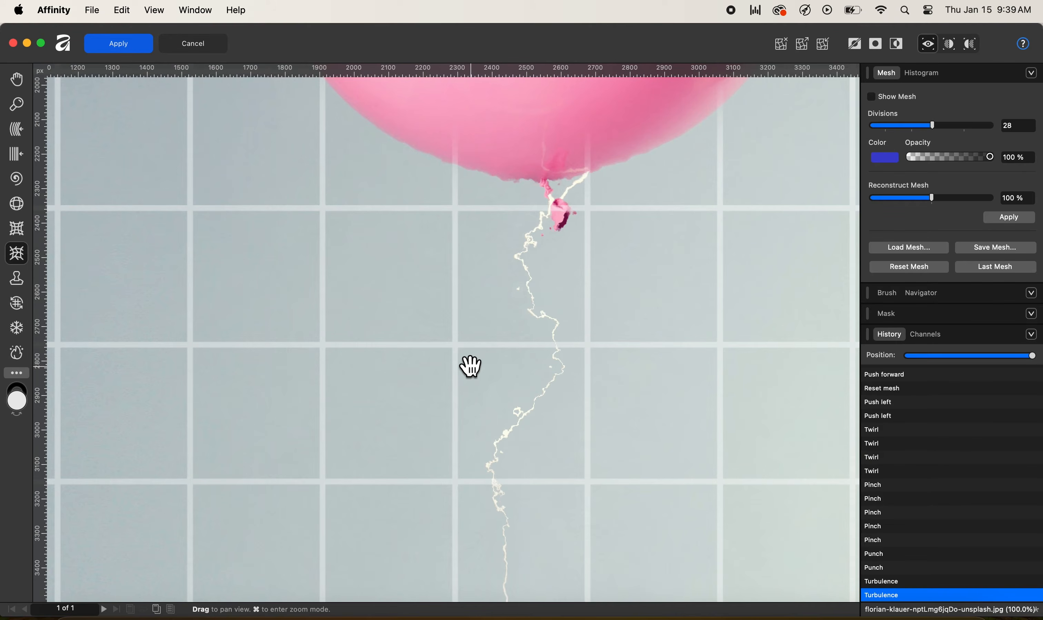
pyautogui.moveTo(472, 367); pyautogui.dragTo(501, 263)
pyautogui.moveTo(550, 339)
pyautogui.mouseDown()
pyautogui.moveTo(483, 345)
pyautogui.moveTo(499, 336)
pyautogui.mouseUp()
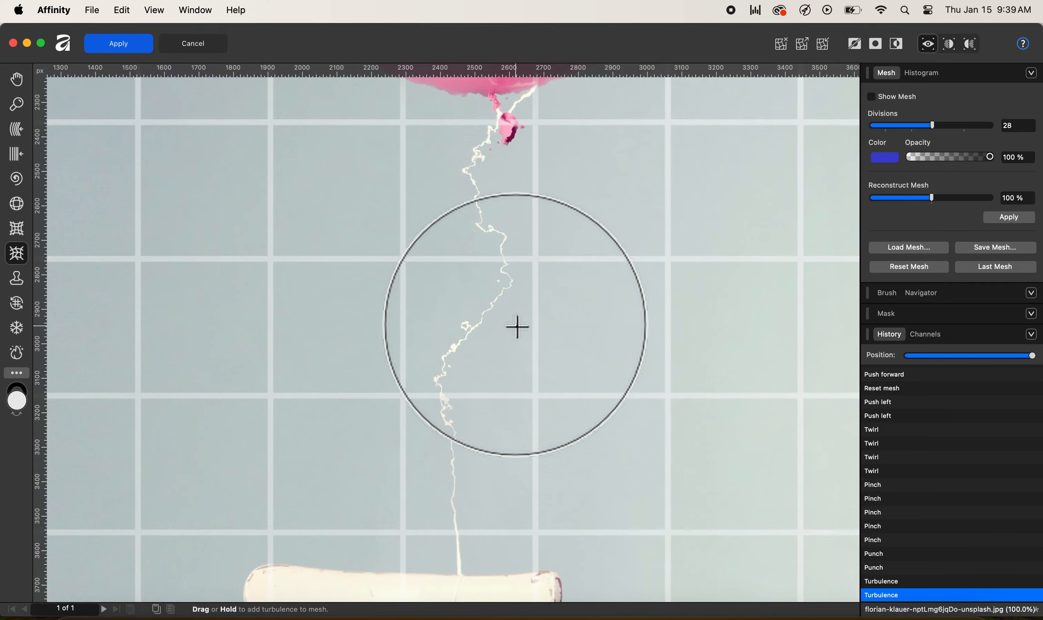
pyautogui.click(20, 284)
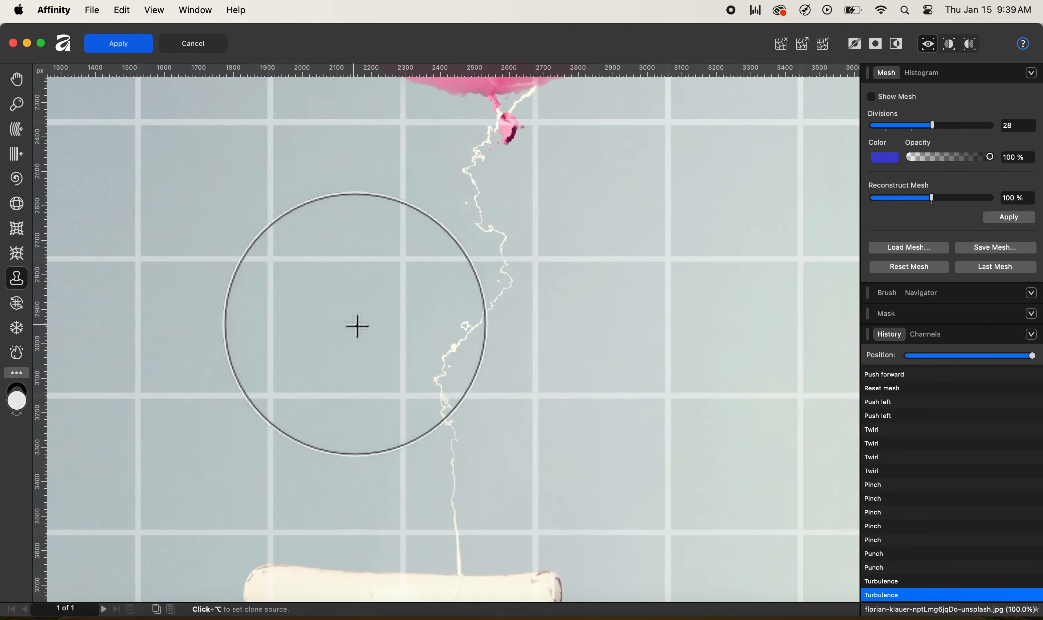
pyautogui.press('[')
pyautogui.press('[')
pyautogui.press('[')
pyautogui.press('[')
pyautogui.press('[')
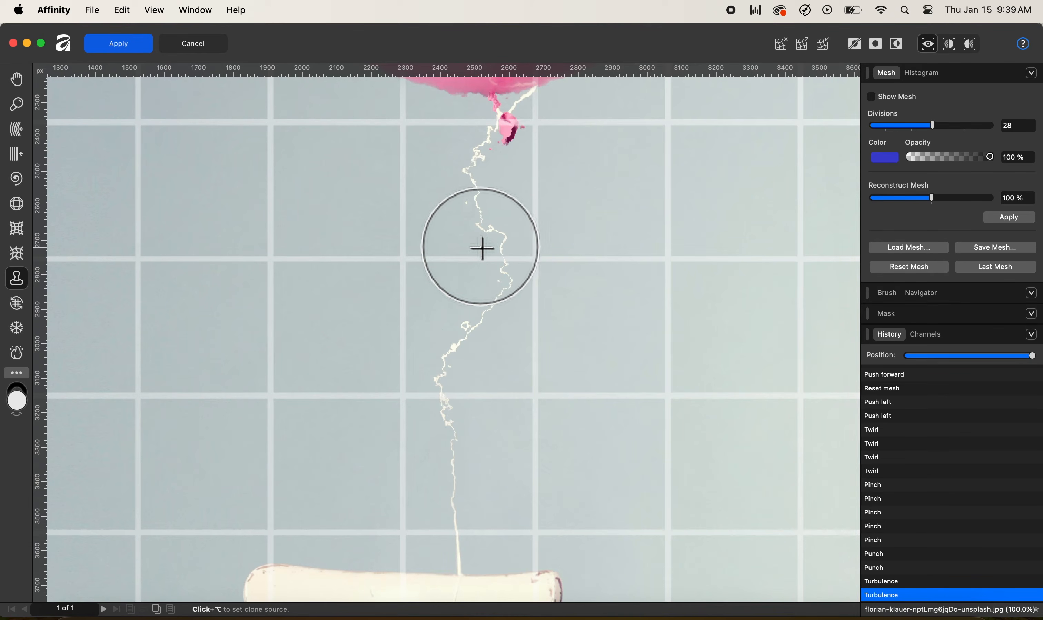
pyautogui.keyDown('alt'); pyautogui.click(485, 223); pyautogui.keyUp('alt')
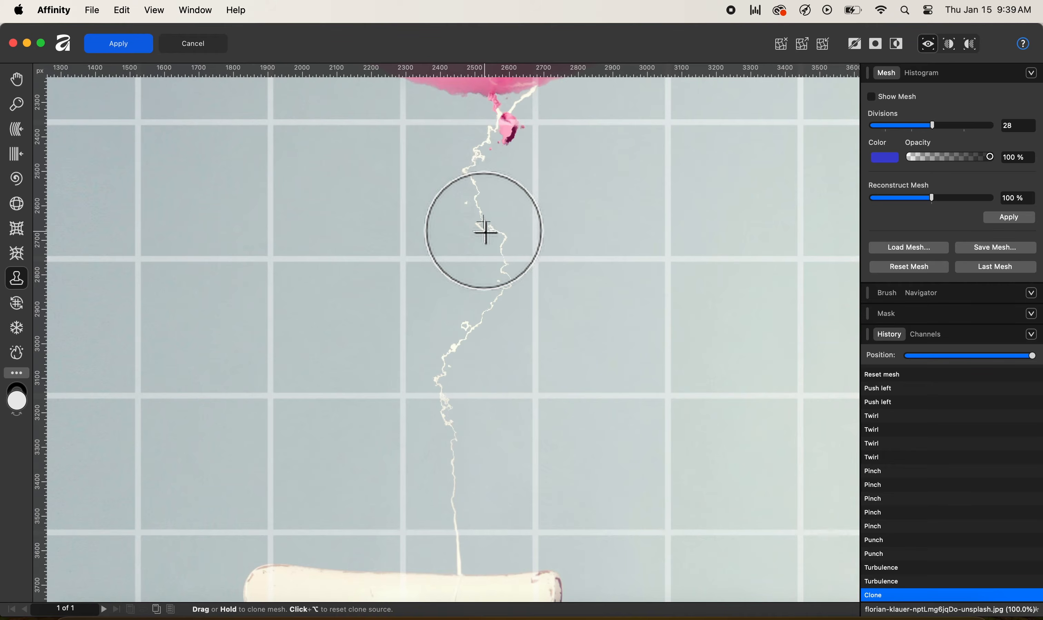
pyautogui.moveTo(487, 223)
pyautogui.mouseDown()
pyautogui.moveTo(480, 212)
pyautogui.moveTo(440, 383)
pyautogui.moveTo(461, 435)
pyautogui.moveTo(461, 464)
pyautogui.moveTo(449, 454)
pyautogui.moveTo(449, 525)
pyautogui.moveTo(473, 477)
pyautogui.moveTo(468, 487)
pyautogui.moveTo(473, 466)
pyautogui.moveTo(419, 490)
pyautogui.moveTo(422, 539)
pyautogui.moveTo(403, 531)
pyautogui.mouseUp()
pyautogui.moveTo(403, 531)
pyautogui.mouseDown()
pyautogui.moveTo(460, 517)
pyautogui.moveTo(472, 489)
pyautogui.moveTo(458, 371)
pyautogui.moveTo(466, 472)
pyautogui.moveTo(451, 482)
pyautogui.moveTo(470, 444)
pyautogui.moveTo(454, 503)
pyautogui.moveTo(468, 481)
pyautogui.moveTo(476, 488)
pyautogui.moveTo(468, 468)
pyautogui.mouseUp()
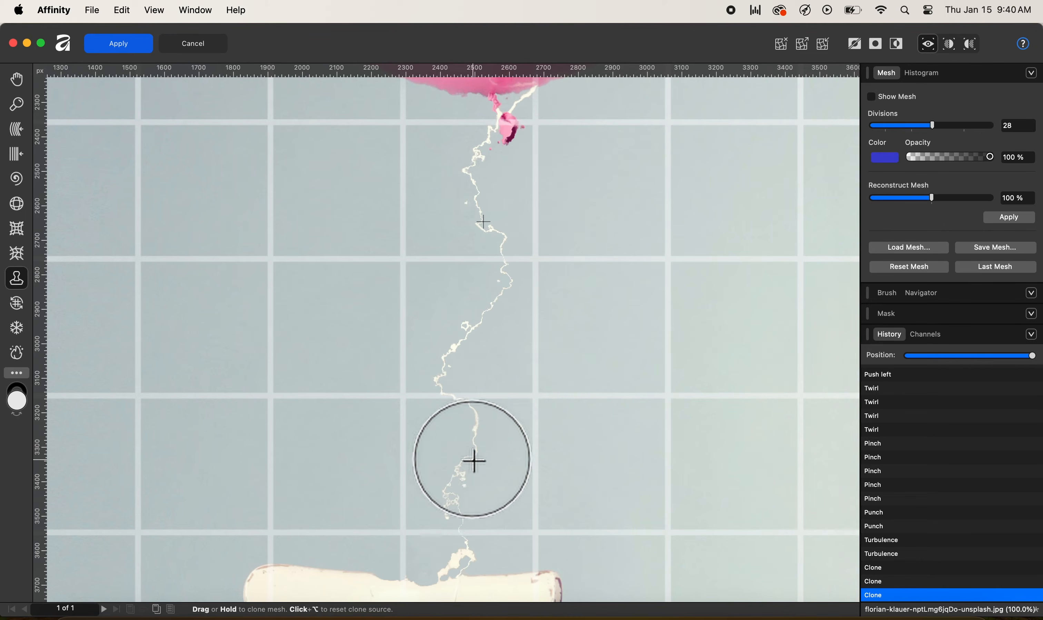
# Restore the string to its original shape with a Reconstruct stroke from the balloon knot down towards the chair.
pyautogui.click(18, 304)
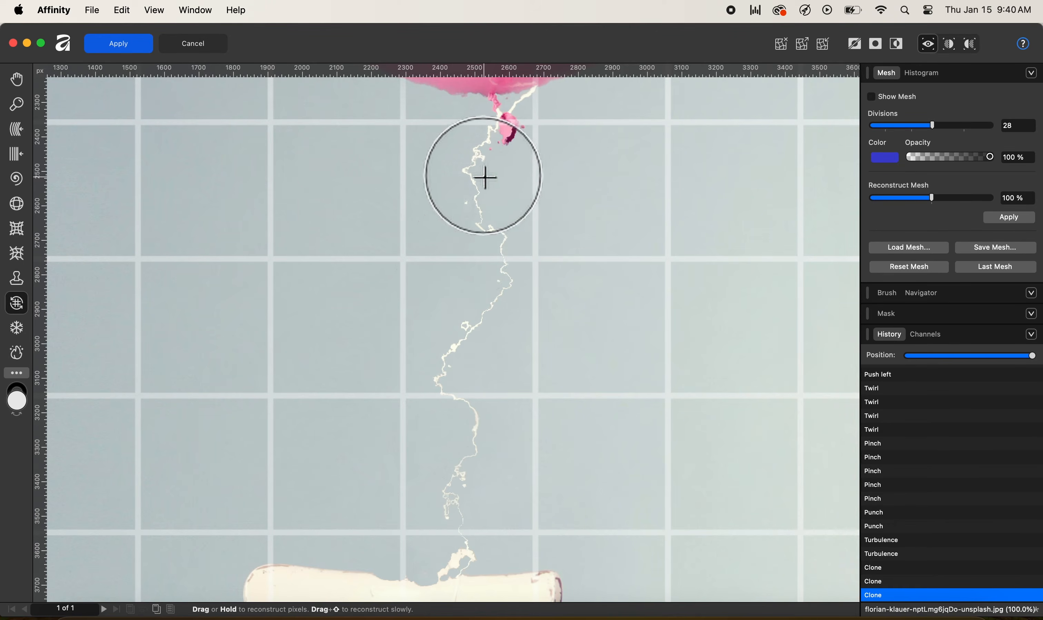
pyautogui.moveTo(491, 158)
pyautogui.mouseDown()
pyautogui.moveTo(505, 255)
pyautogui.moveTo(453, 306)
pyautogui.moveTo(447, 343)
pyautogui.moveTo(464, 438)
pyautogui.moveTo(453, 474)
pyautogui.moveTo(459, 515)
pyautogui.moveTo(436, 544)
pyautogui.moveTo(372, 555)
pyautogui.moveTo(440, 557)
pyautogui.moveTo(447, 548)
pyautogui.moveTo(446, 428)
pyautogui.moveTo(470, 406)
pyautogui.mouseUp()
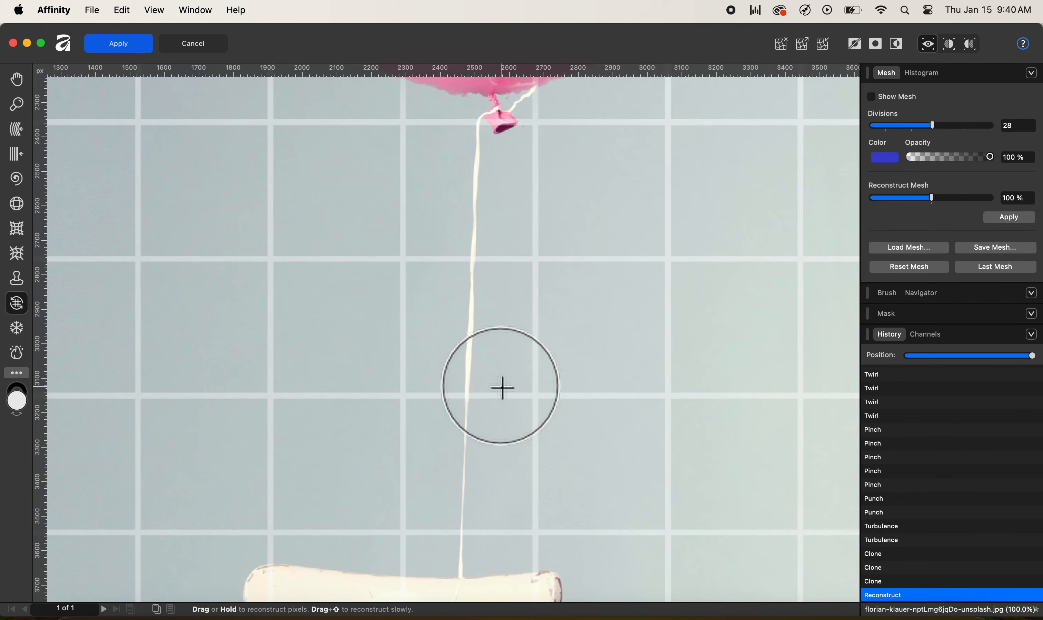
# Freeze the left and middle parts of the balloon, leaving its right edge unprotected.
pyautogui.press('super+minus')
pyautogui.press('super+minus')
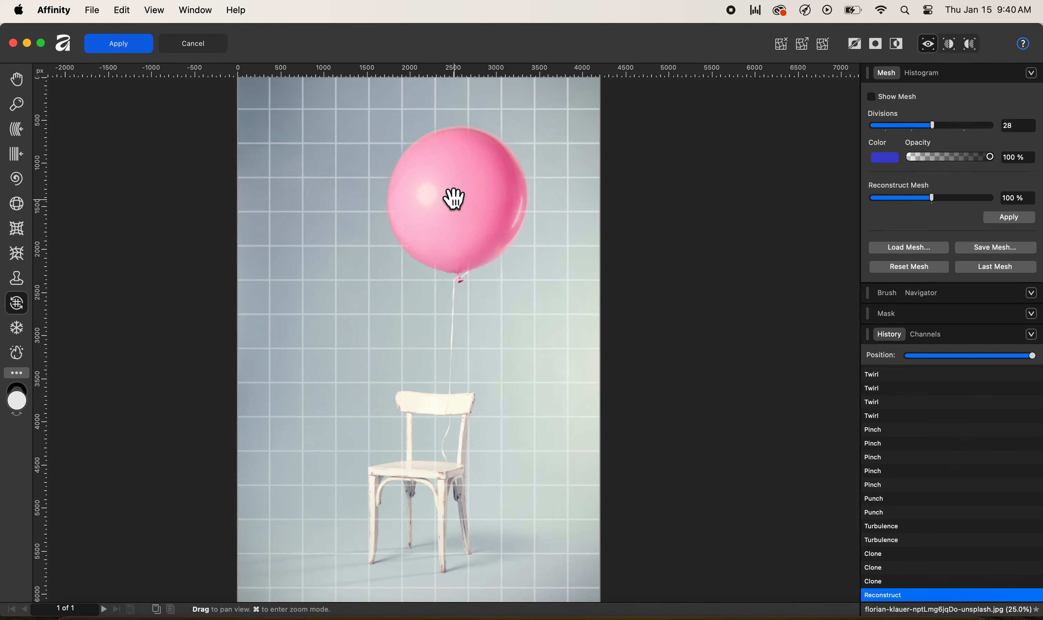
pyautogui.moveTo(454, 198); pyautogui.dragTo(449, 267)
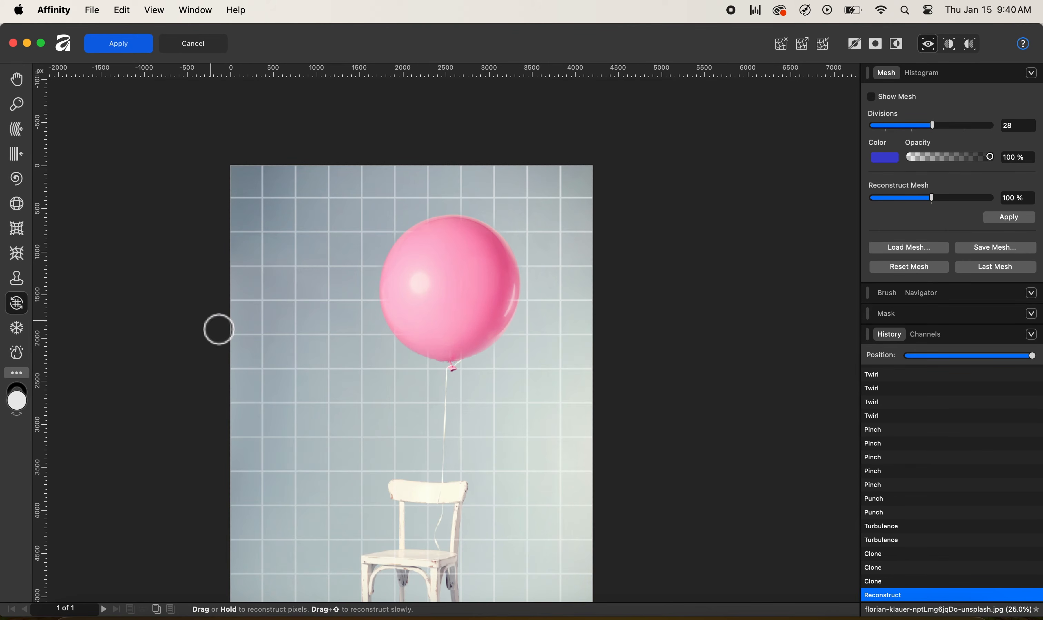
pyautogui.click(17, 329)
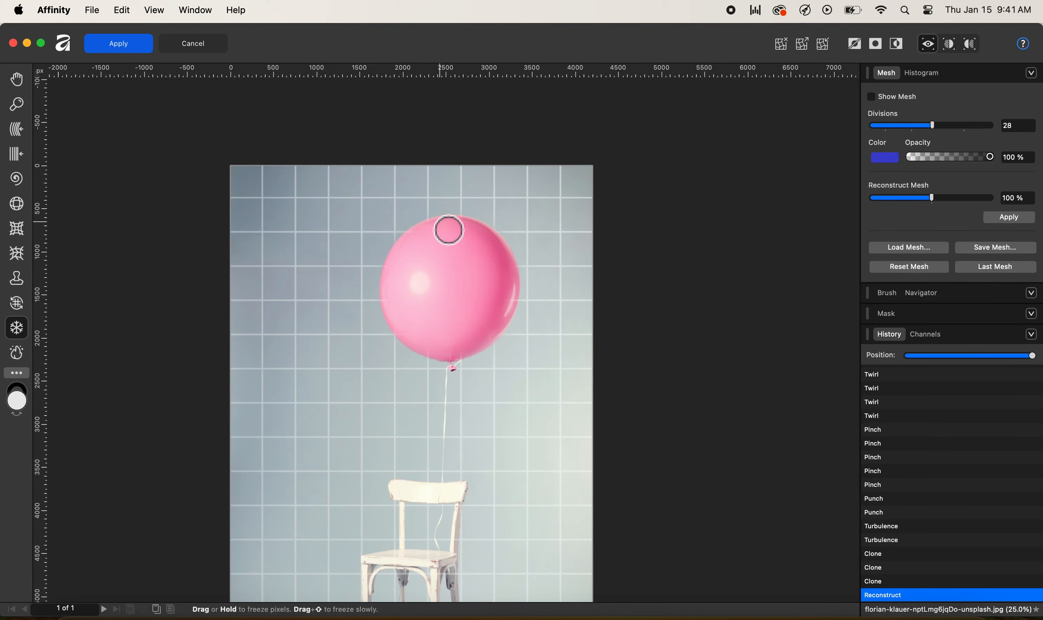
pyautogui.moveTo(453, 233)
pyautogui.mouseDown()
pyautogui.moveTo(409, 258)
pyautogui.moveTo(391, 294)
pyautogui.moveTo(404, 334)
pyautogui.moveTo(453, 366)
pyautogui.moveTo(470, 244)
pyautogui.moveTo(454, 331)
pyautogui.moveTo(453, 265)
pyautogui.moveTo(407, 282)
pyautogui.moveTo(428, 337)
pyautogui.moveTo(460, 346)
pyautogui.moveTo(460, 309)
pyautogui.moveTo(444, 288)
pyautogui.moveTo(468, 229)
pyautogui.moveTo(428, 240)
pyautogui.moveTo(442, 231)
pyautogui.moveTo(429, 357)
pyautogui.mouseUp()
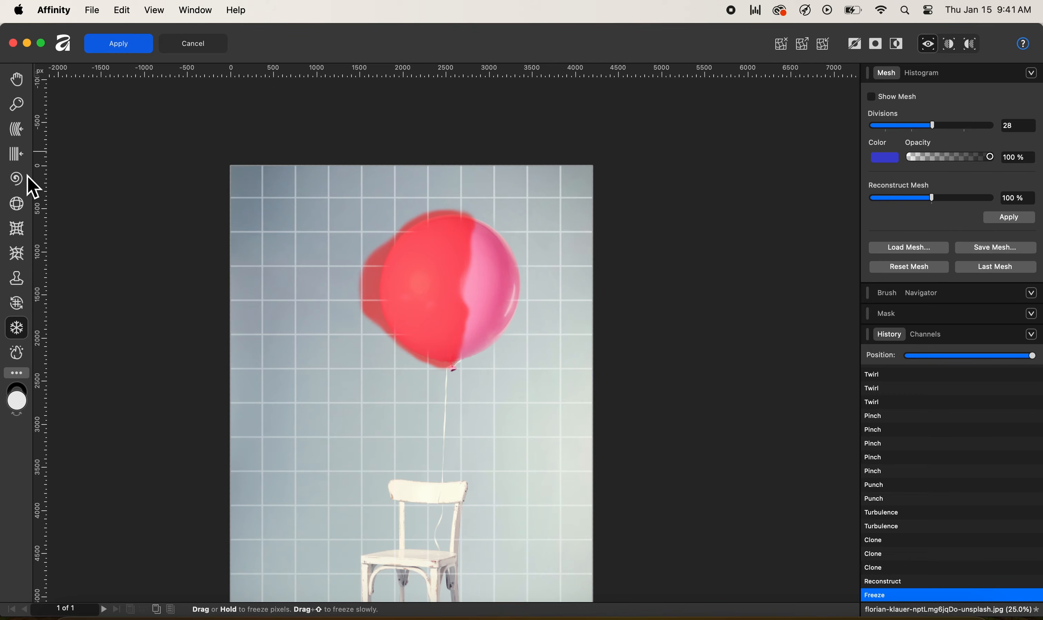
# Twirl the unfrozen right side of the balloon with an enlarged brush that overlaps the frozen area.
pyautogui.click(21, 183)
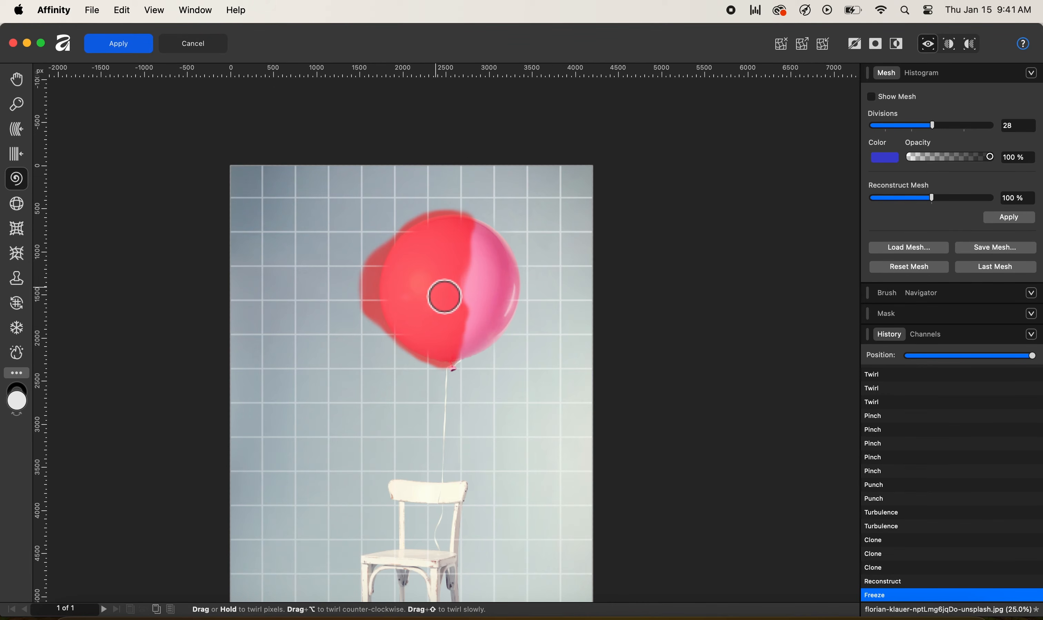
pyautogui.press(']')
pyautogui.press(']')
pyautogui.press(']')
pyautogui.press(']')
pyautogui.press(']')
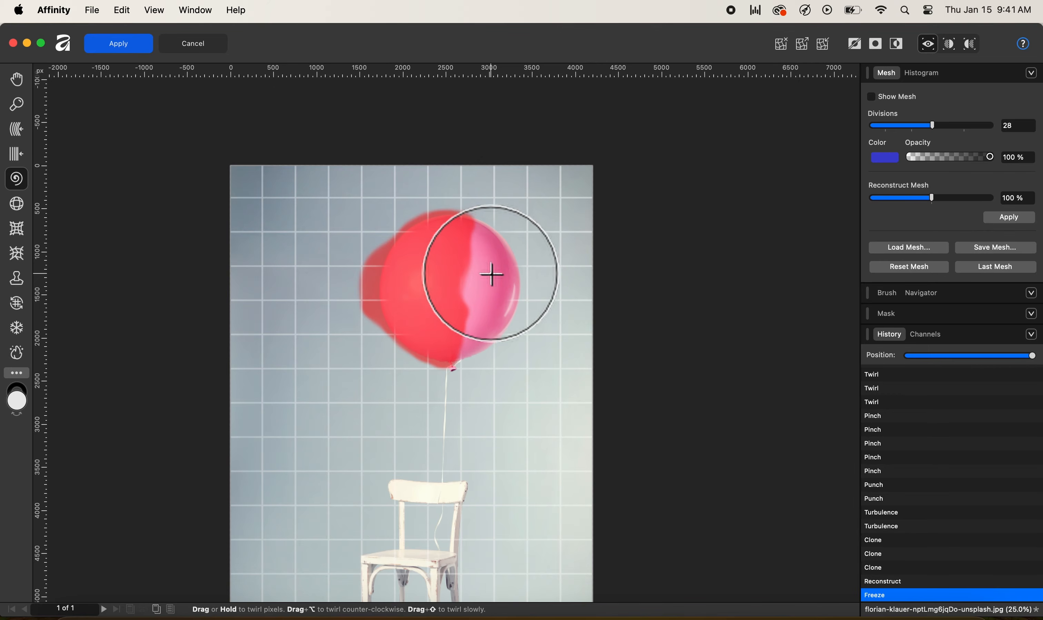
pyautogui.click(487, 276)
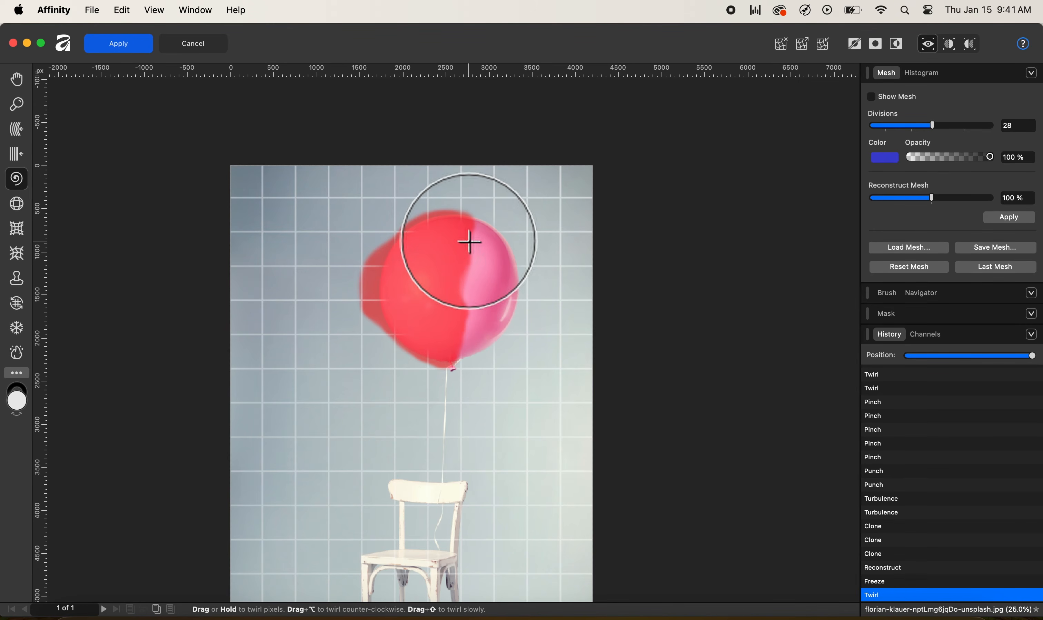
# Thaw the frozen area of the balloon and apply the liquify changes to the photo.
pyautogui.click(19, 355)
pyautogui.moveTo(400, 256)
pyautogui.mouseDown()
pyautogui.moveTo(453, 231)
pyautogui.moveTo(431, 330)
pyautogui.moveTo(371, 296)
pyautogui.moveTo(386, 255)
pyautogui.moveTo(422, 233)
pyautogui.mouseUp()
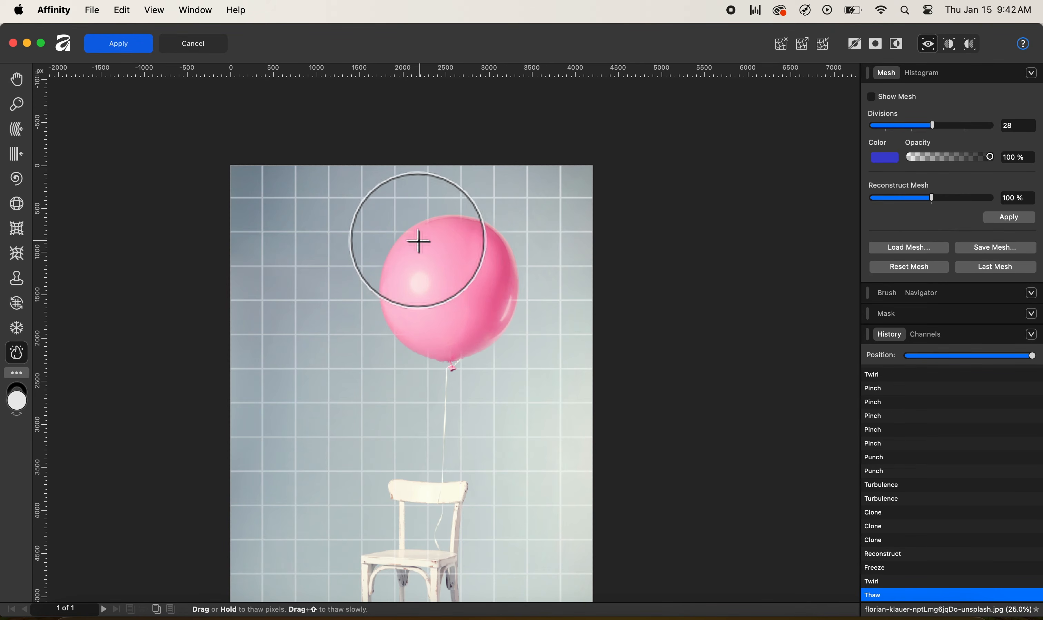
pyautogui.click(122, 46)
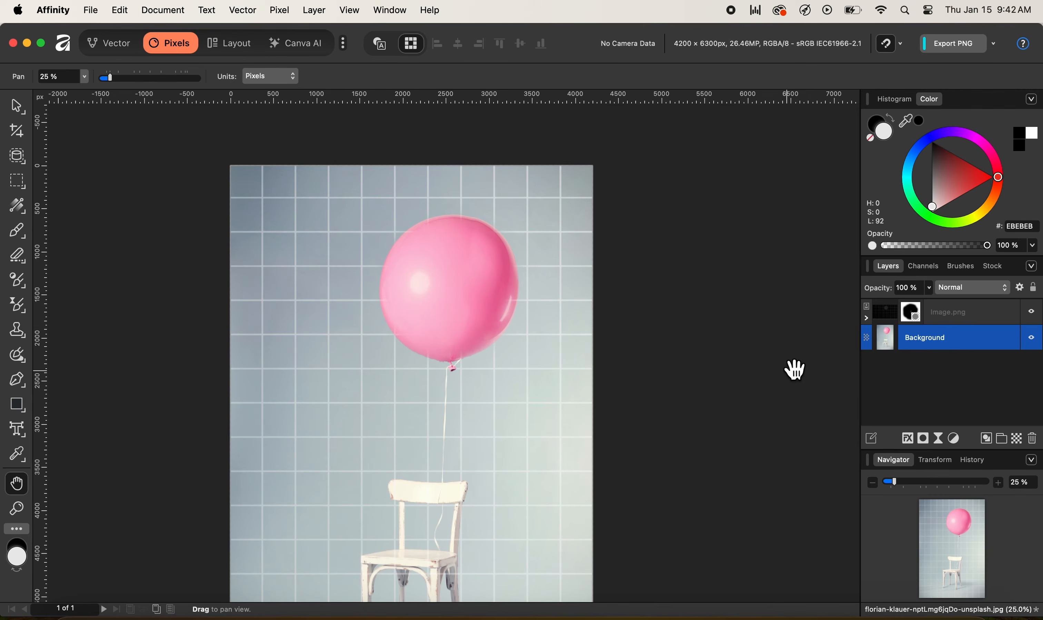
# Add a Liquify live filter layer to the Image.png grid layer and finish it without distorting anything.
pyautogui.click(954, 321)
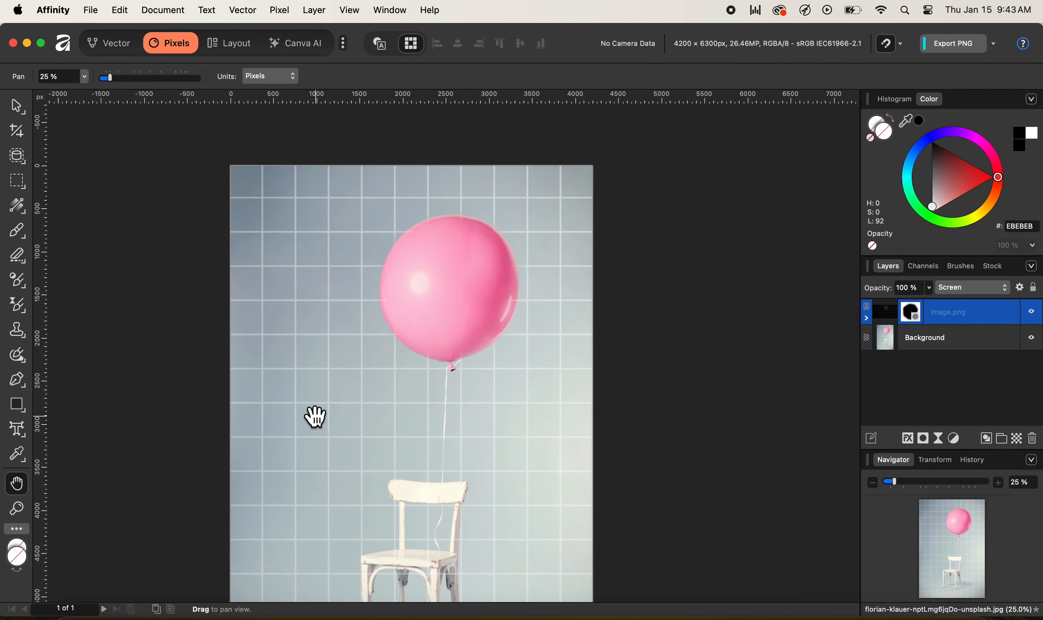
pyautogui.moveTo(319, 413); pyautogui.dragTo(329, 401)
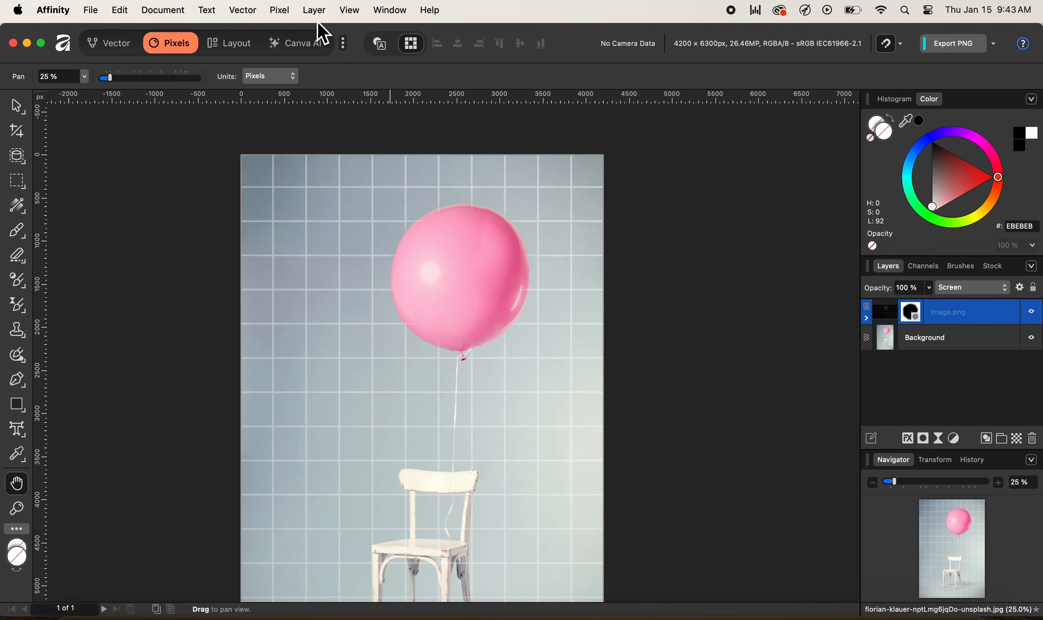
pyautogui.click(280, 10)
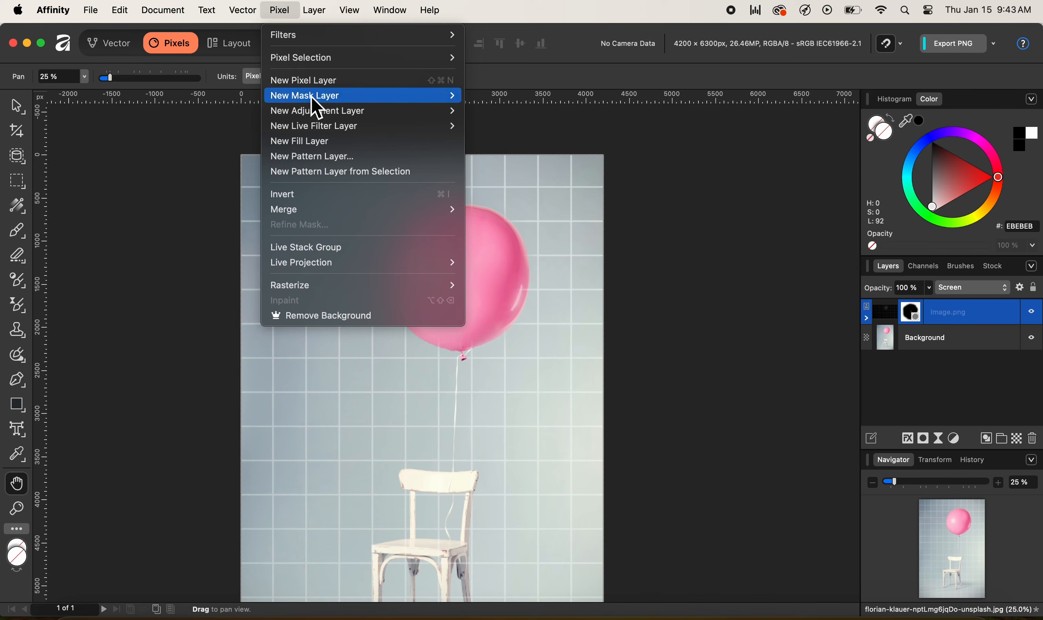
pyautogui.moveTo(330, 130)
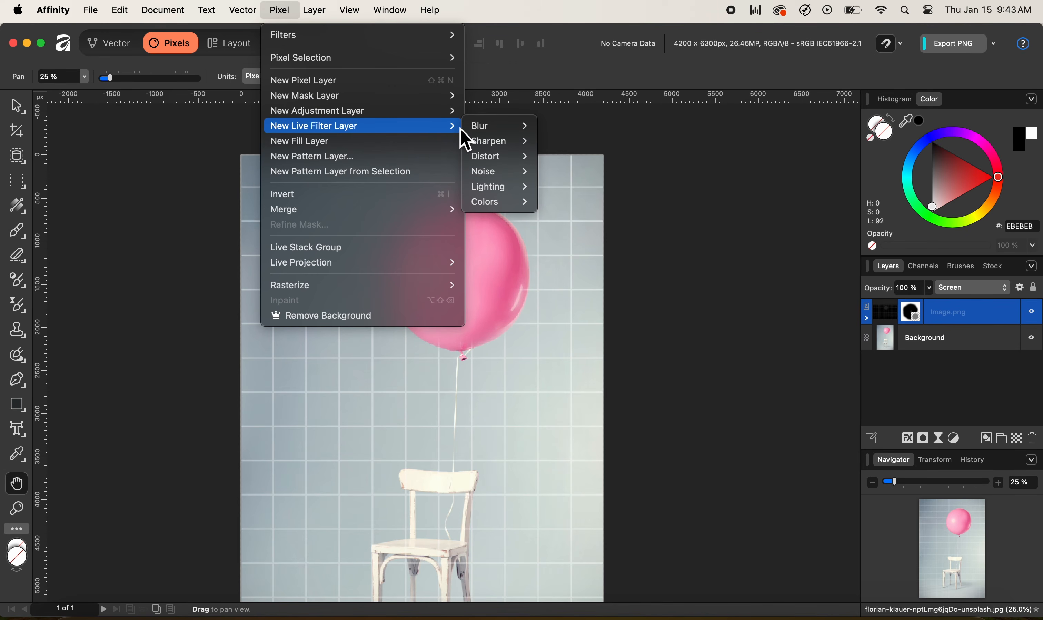
pyautogui.moveTo(502, 166)
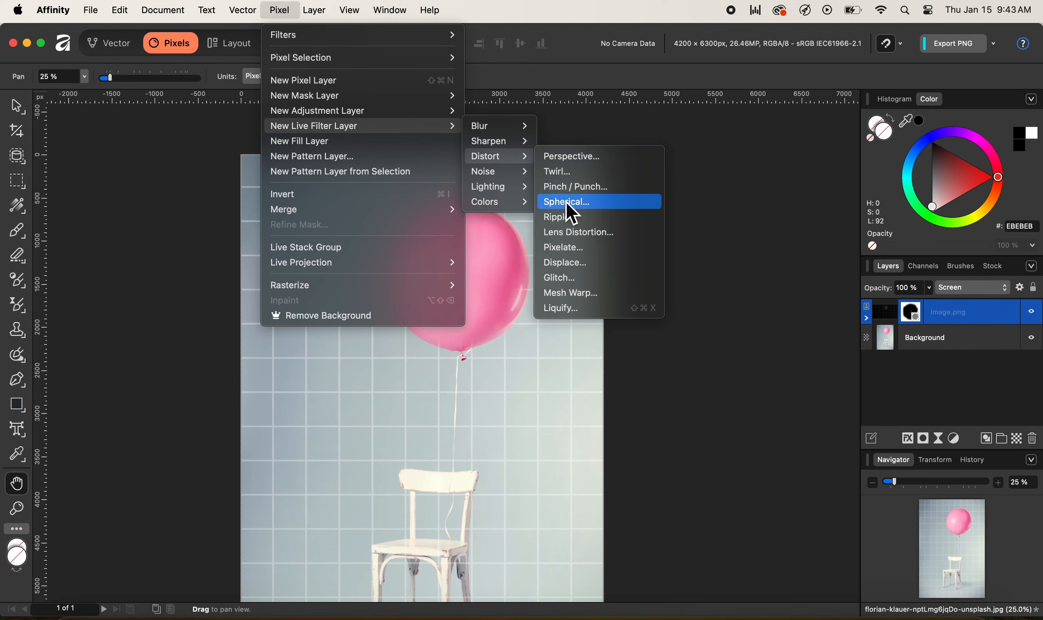
pyautogui.click(559, 309)
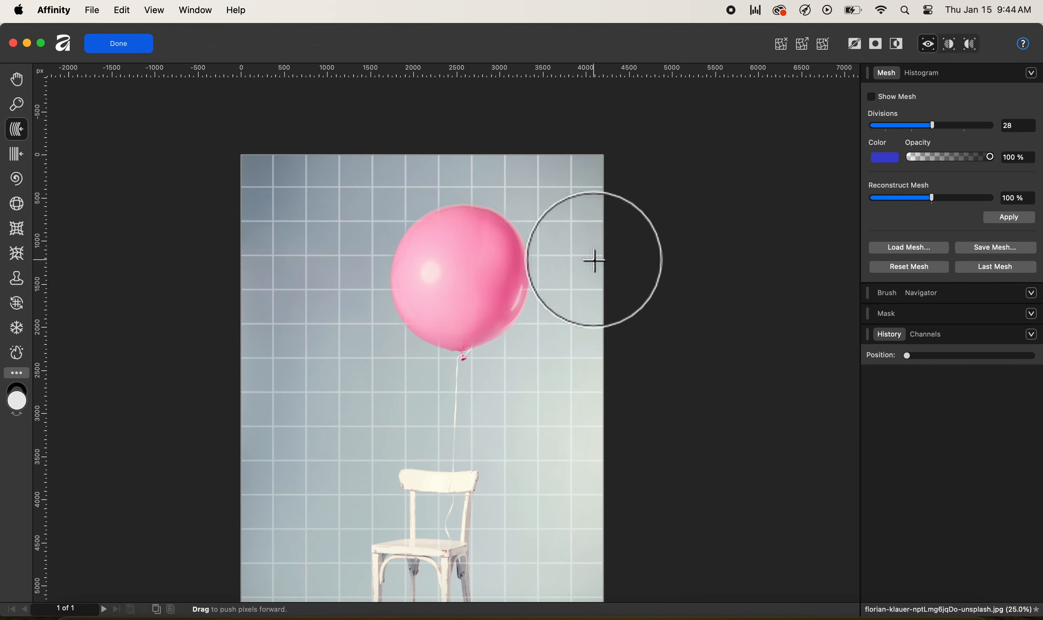
pyautogui.click(119, 44)
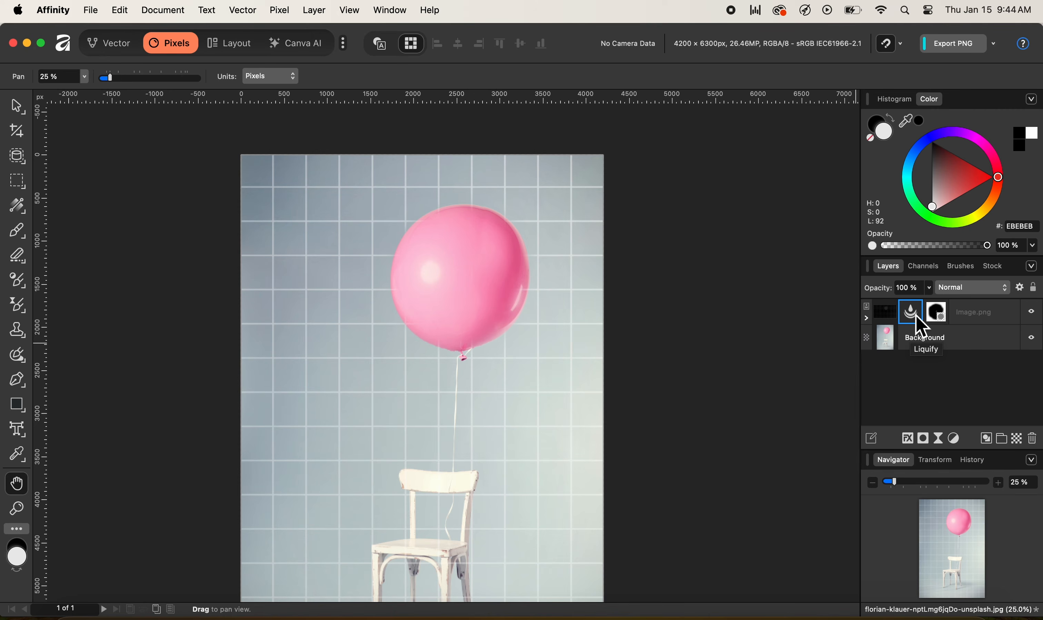
# Reopen the Liquify live filter nested under Image.png, twirl the grid lines across the upper wall, and apply the distortion.
pyautogui.click(867, 320)
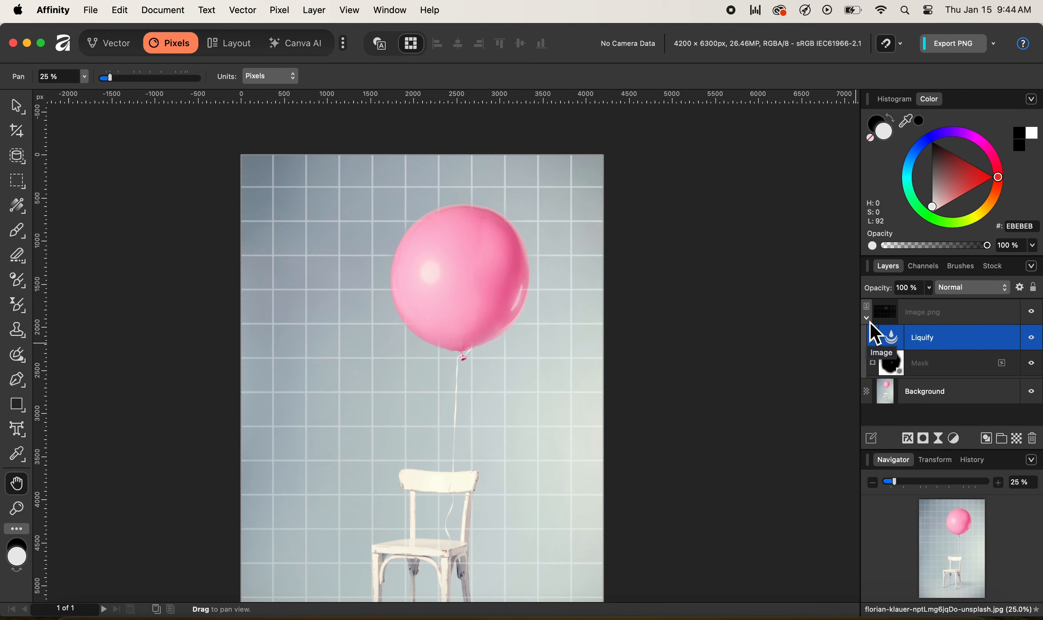
pyautogui.doubleClick(896, 345)
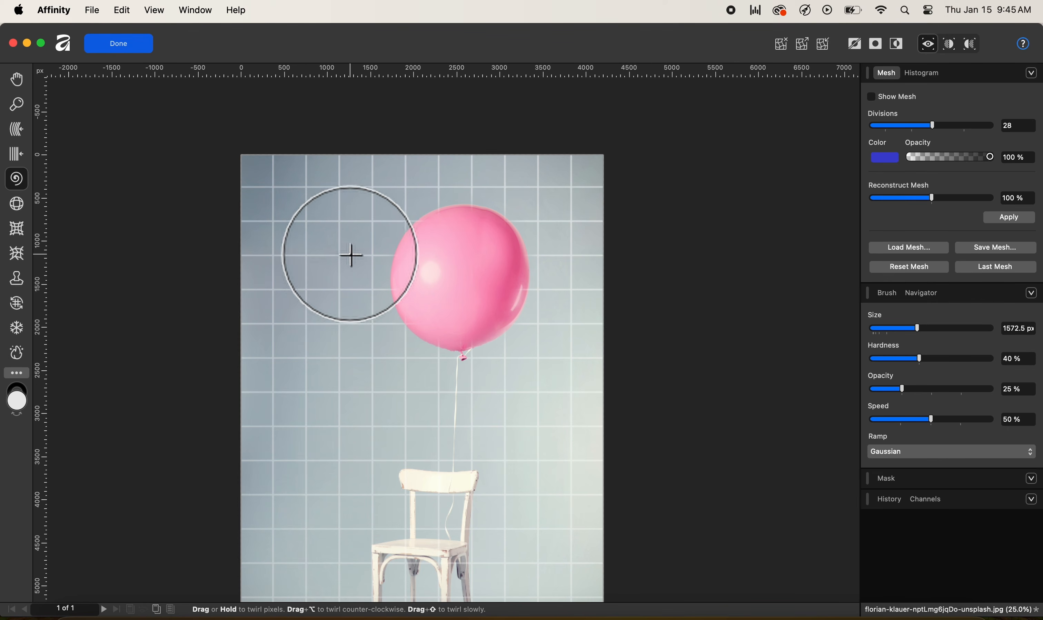
pyautogui.moveTo(332, 258)
pyautogui.mouseDown()
pyautogui.moveTo(339, 179)
pyautogui.moveTo(335, 188)
pyautogui.moveTo(272, 194)
pyautogui.moveTo(269, 223)
pyautogui.moveTo(319, 319)
pyautogui.moveTo(352, 322)
pyautogui.moveTo(346, 265)
pyautogui.moveTo(382, 213)
pyautogui.moveTo(484, 197)
pyautogui.moveTo(469, 179)
pyautogui.moveTo(528, 195)
pyautogui.moveTo(550, 219)
pyautogui.moveTo(550, 294)
pyautogui.moveTo(537, 317)
pyautogui.moveTo(492, 321)
pyautogui.moveTo(541, 309)
pyautogui.moveTo(513, 362)
pyautogui.moveTo(453, 346)
pyautogui.moveTo(371, 344)
pyautogui.moveTo(269, 364)
pyautogui.moveTo(276, 375)
pyautogui.moveTo(394, 345)
pyautogui.moveTo(403, 368)
pyautogui.moveTo(387, 373)
pyautogui.moveTo(522, 370)
pyautogui.mouseUp()
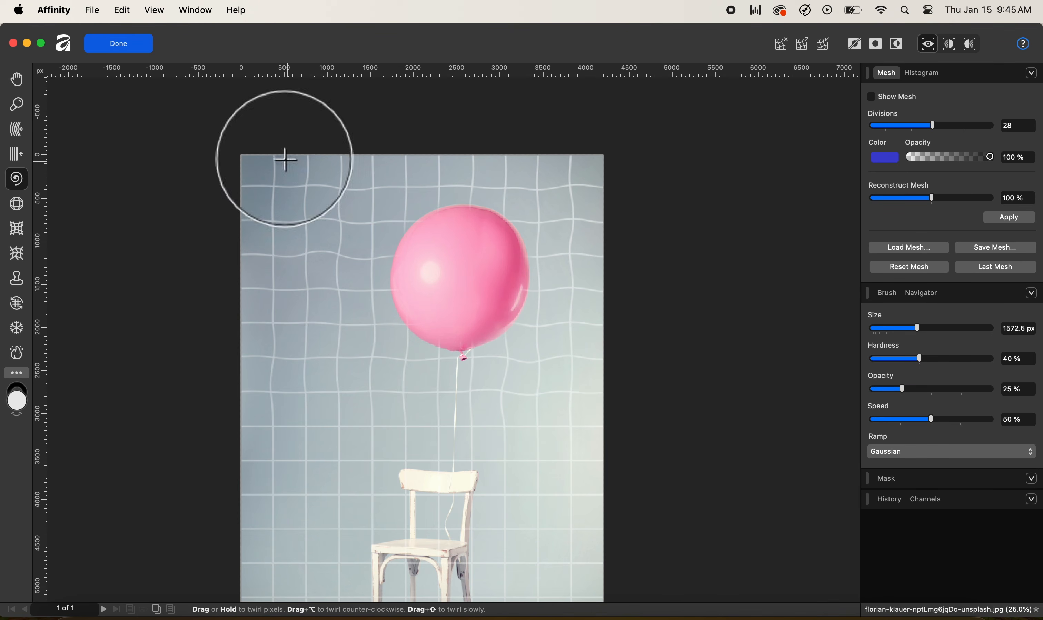
pyautogui.click(120, 44)
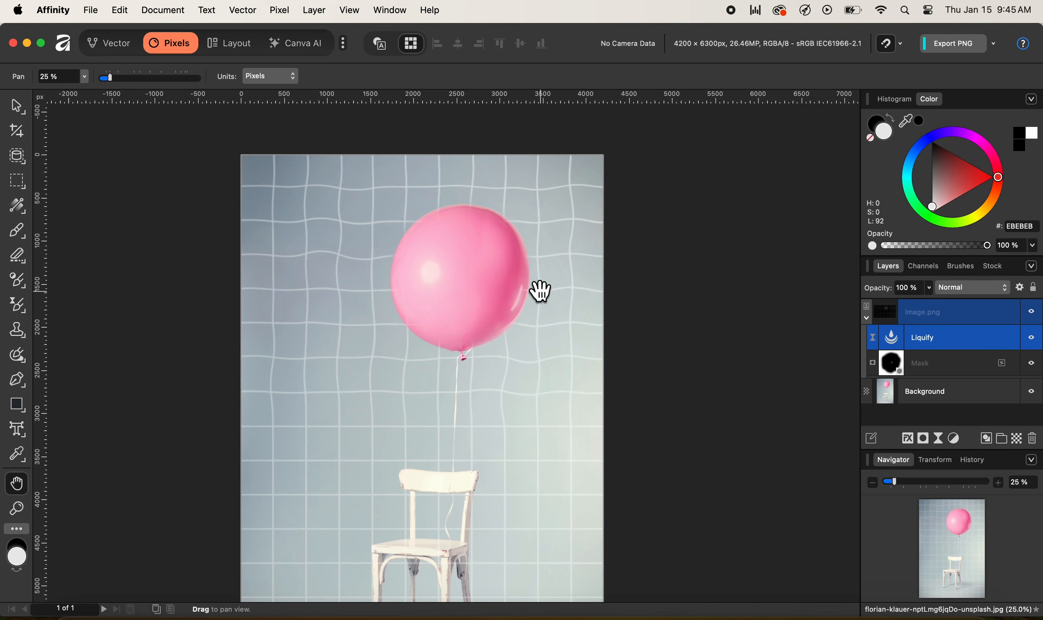
# Edit the Liquify live filter again and straighten the distorted grid lines with Reconstruct strokes across the upper wall.
pyautogui.doubleClick(897, 353)
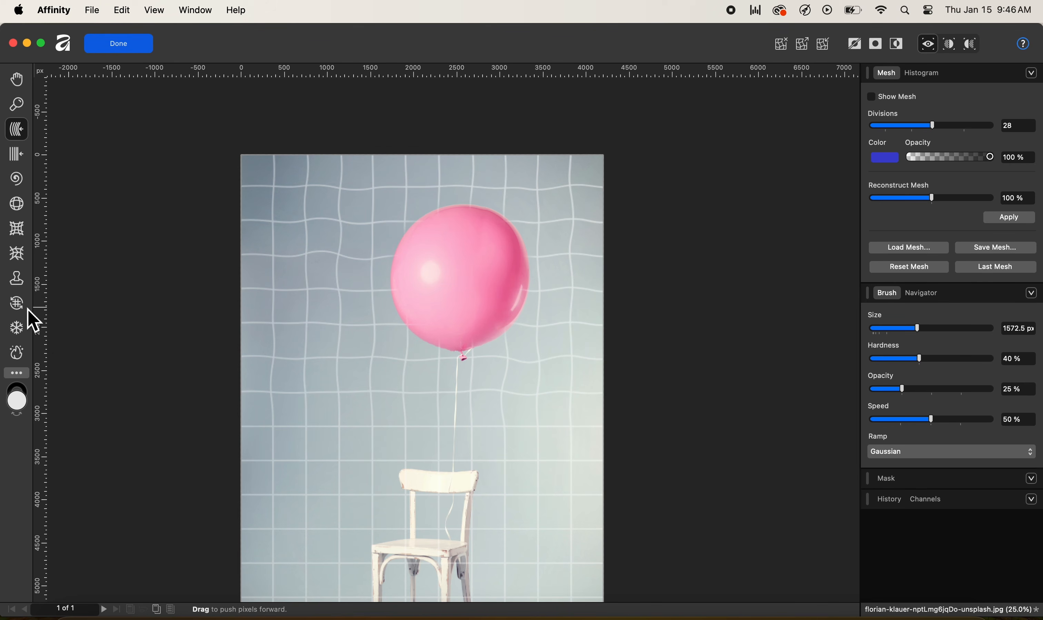
pyautogui.moveTo(247, 232)
pyautogui.mouseDown()
pyautogui.moveTo(297, 209)
pyautogui.moveTo(275, 201)
pyautogui.moveTo(370, 193)
pyautogui.mouseUp()
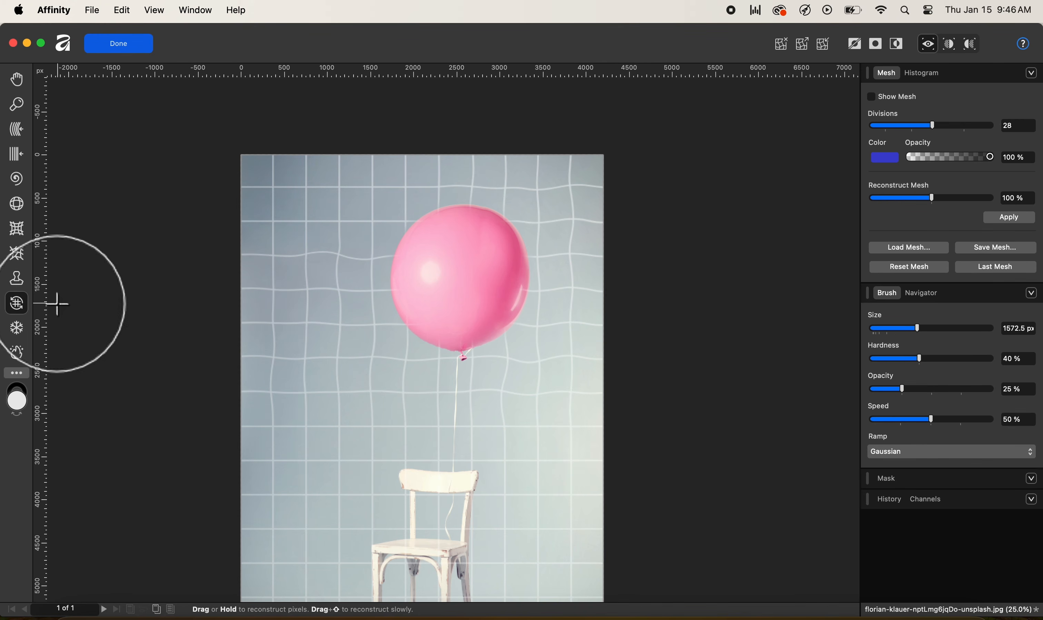
pyautogui.moveTo(347, 201)
pyautogui.mouseDown()
pyautogui.moveTo(496, 205)
pyautogui.moveTo(558, 240)
pyautogui.moveTo(554, 319)
pyautogui.moveTo(463, 246)
pyautogui.moveTo(333, 246)
pyautogui.moveTo(273, 306)
pyautogui.moveTo(470, 360)
pyautogui.moveTo(310, 377)
pyautogui.moveTo(329, 319)
pyautogui.mouseUp()
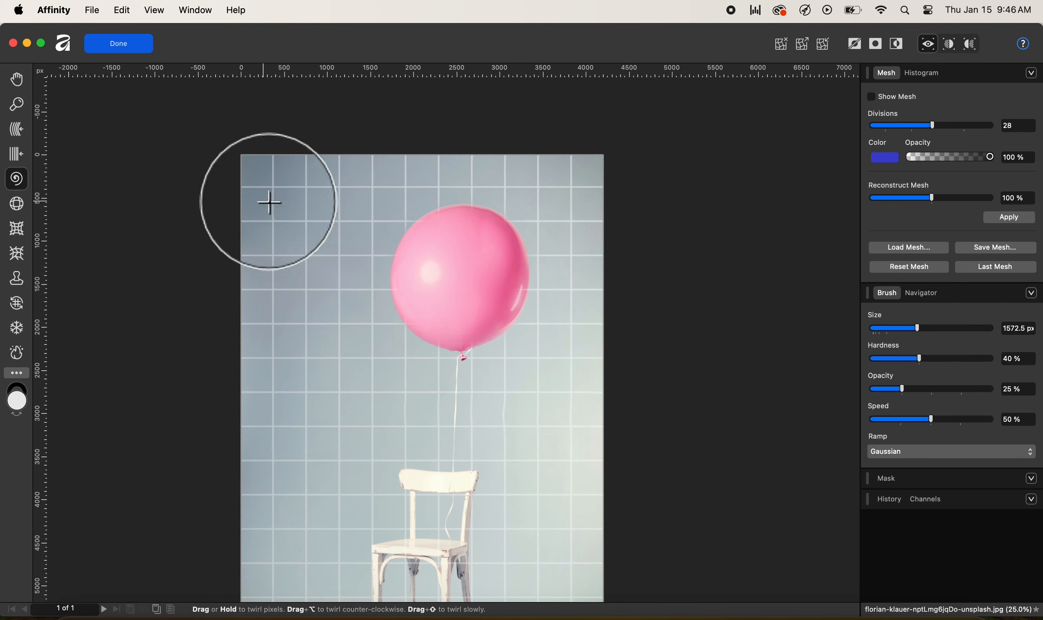
# Twirl the upper grid lines again, then clone that mesh distortion onto the straight grid lines around the chair.
pyautogui.moveTo(530, 193)
pyautogui.mouseDown()
pyautogui.moveTo(306, 182)
pyautogui.moveTo(289, 197)
pyautogui.moveTo(270, 278)
pyautogui.moveTo(297, 288)
pyautogui.moveTo(524, 238)
pyautogui.moveTo(555, 276)
pyautogui.moveTo(548, 329)
pyautogui.moveTo(532, 339)
pyautogui.moveTo(287, 344)
pyautogui.moveTo(297, 349)
pyautogui.moveTo(304, 283)
pyautogui.moveTo(534, 237)
pyautogui.moveTo(535, 319)
pyautogui.moveTo(479, 321)
pyautogui.moveTo(575, 325)
pyautogui.moveTo(571, 234)
pyautogui.moveTo(556, 198)
pyautogui.moveTo(424, 182)
pyautogui.moveTo(274, 185)
pyautogui.moveTo(264, 228)
pyautogui.moveTo(300, 232)
pyautogui.moveTo(139, 263)
pyautogui.mouseUp()
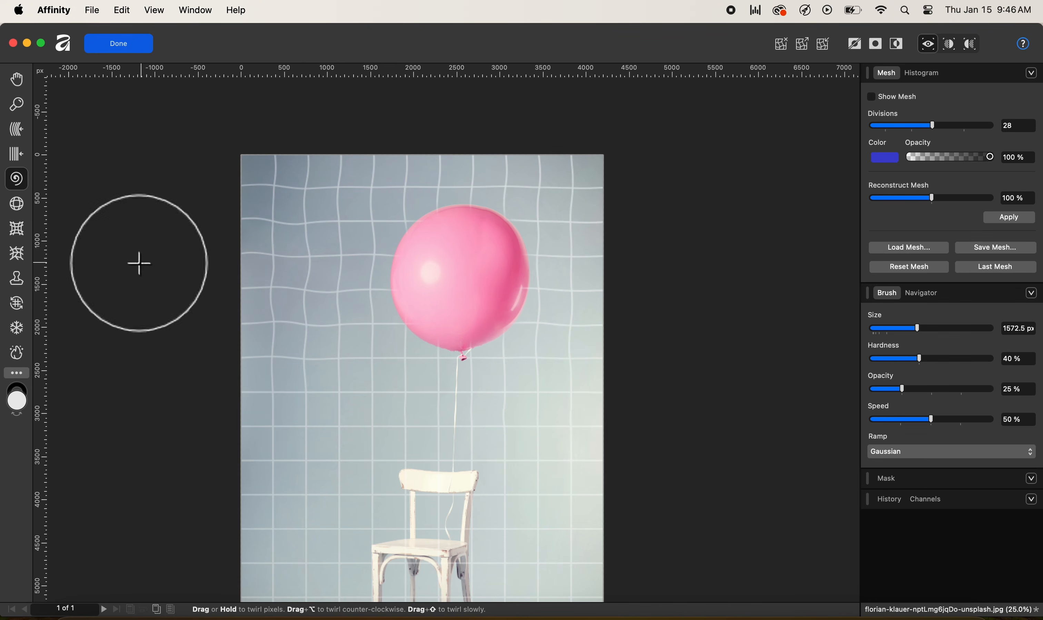
pyautogui.click(20, 284)
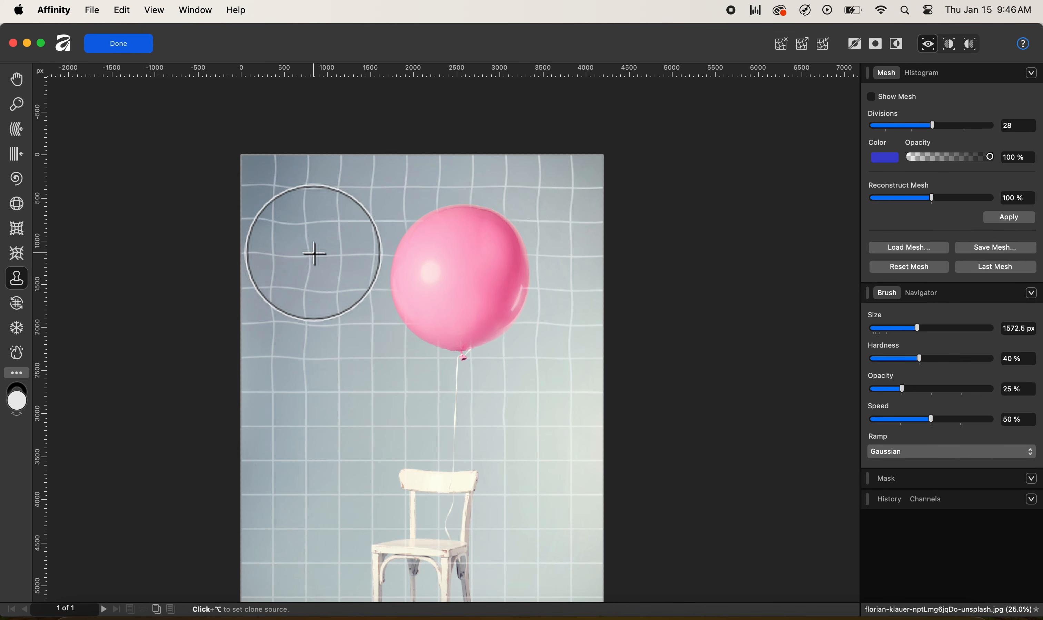
pyautogui.keyDown('alt'); pyautogui.click(339, 228); pyautogui.keyUp('alt')
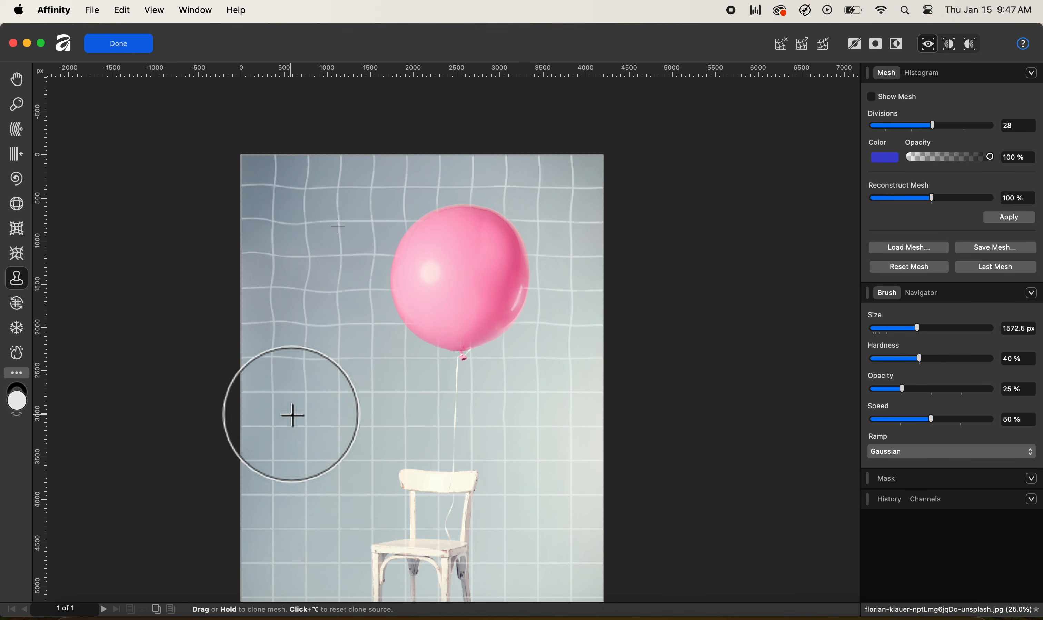
pyautogui.moveTo(293, 480)
pyautogui.mouseDown()
pyautogui.moveTo(289, 455)
pyautogui.moveTo(312, 447)
pyautogui.moveTo(302, 423)
pyautogui.moveTo(379, 428)
pyautogui.mouseUp()
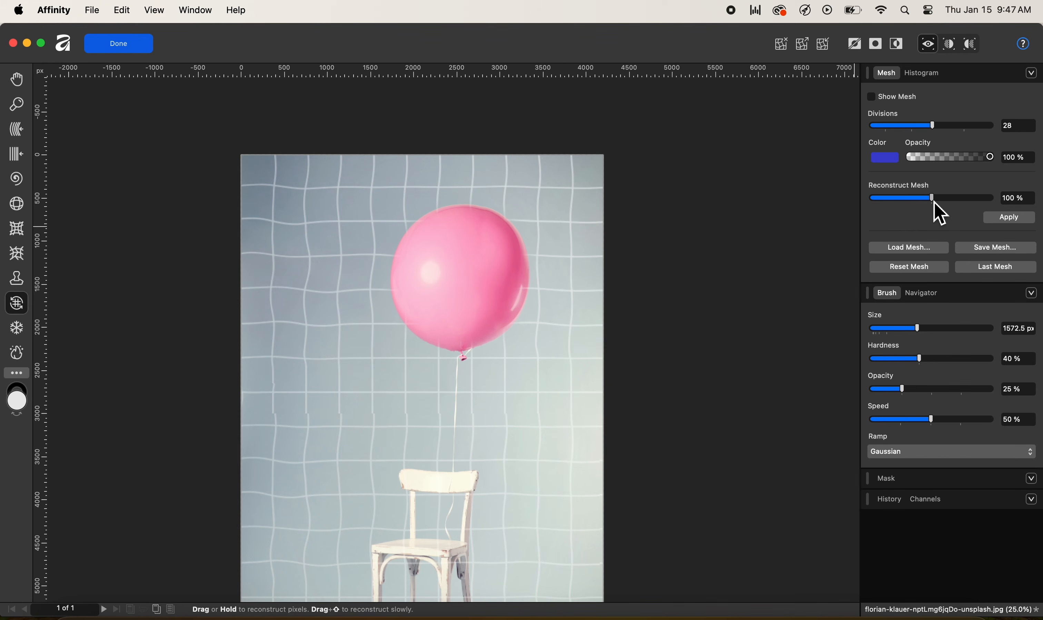
# Set Reconstruct Mesh to 0% to straighten the whole grid, and apply the Liquify live filter.
pyautogui.moveTo(933, 202); pyautogui.dragTo(904, 202)
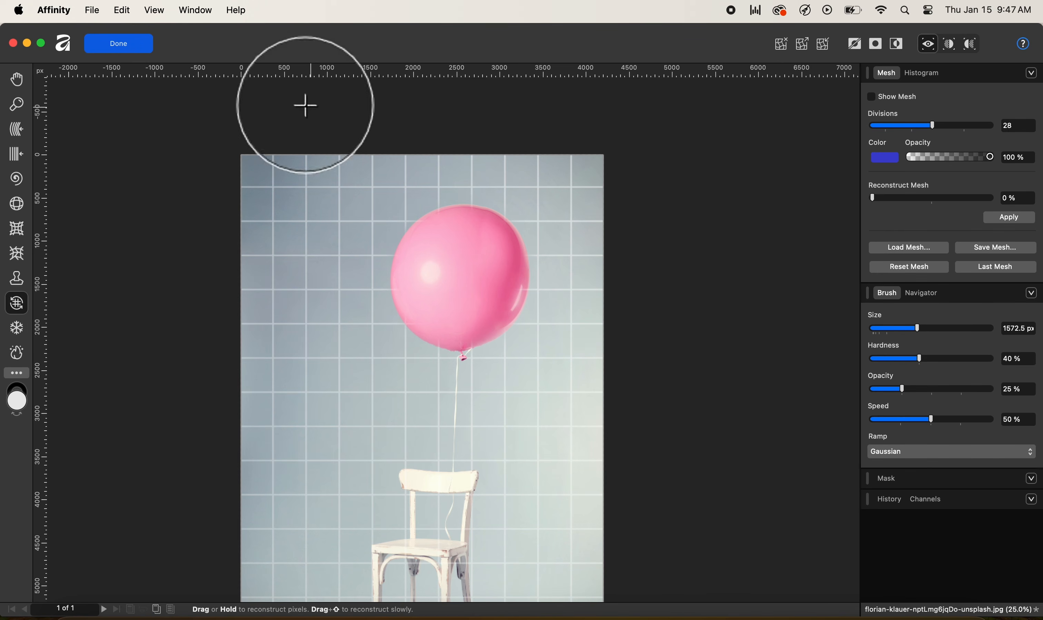
pyautogui.click(119, 44)
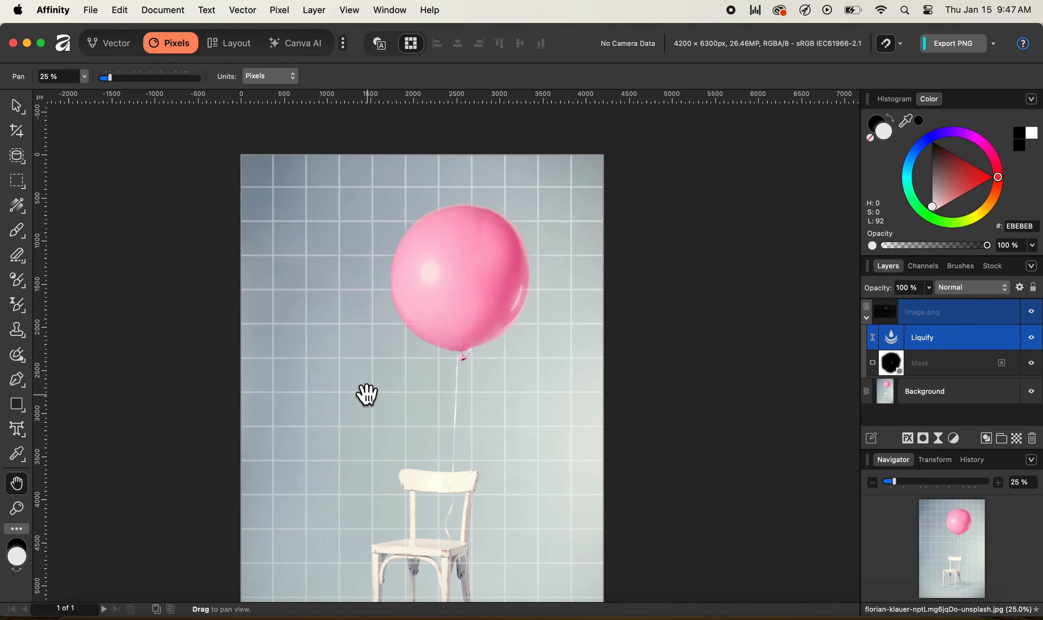
pyautogui.press('super+minus')
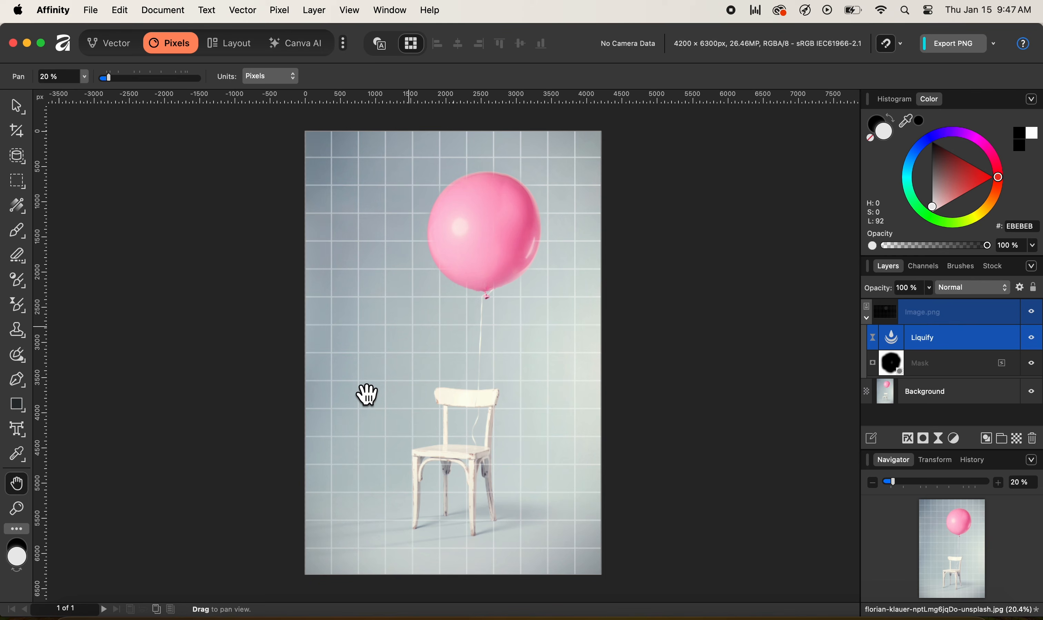